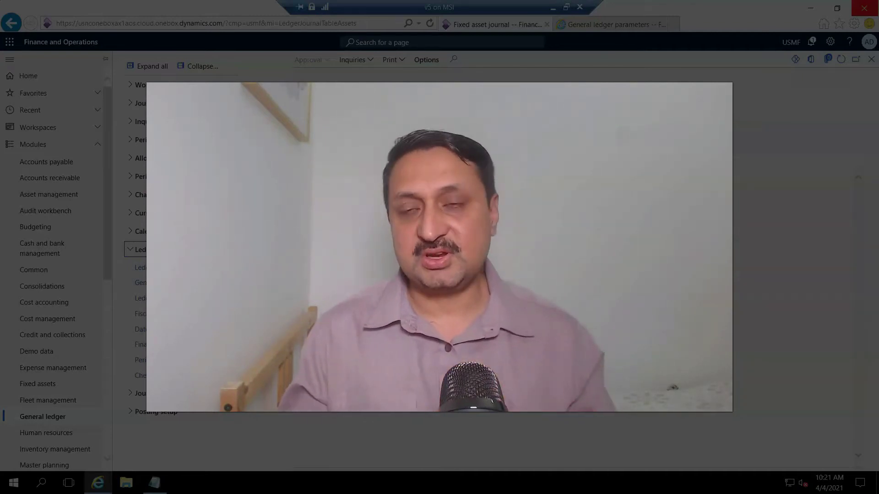
Open the Accounts payable module menu from the Modules navigation pane.
click(55, 163)
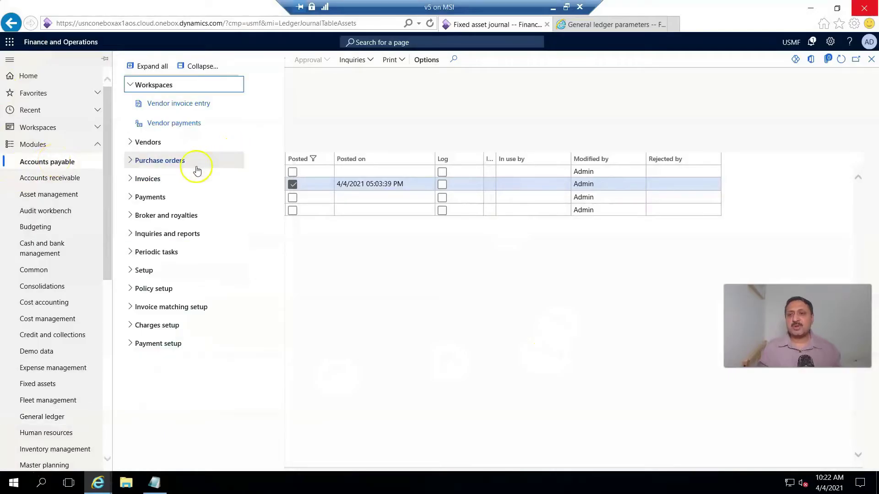
Expand Invoices and go to the empty Pending vendor invoices list.
click(134, 182)
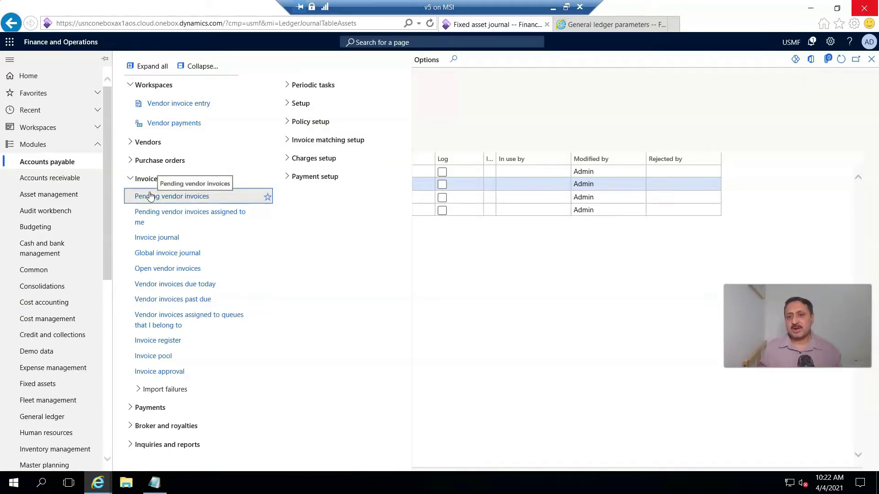
click(150, 196)
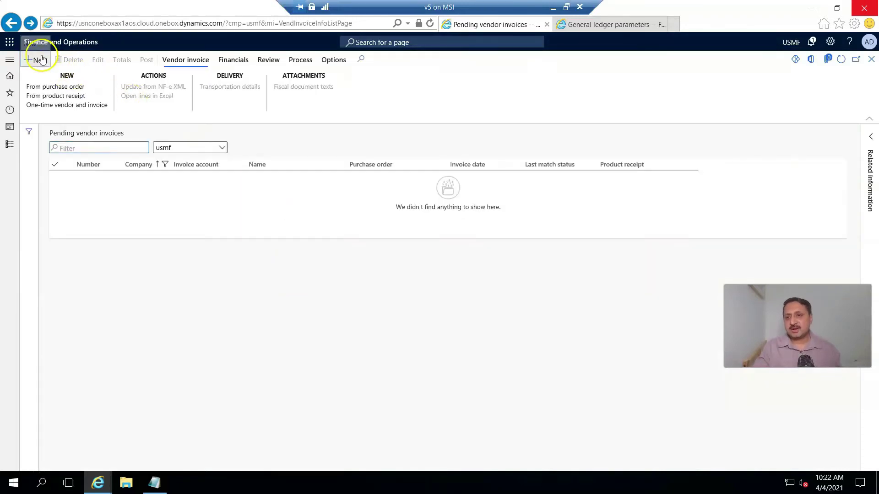
Create a Best Supplier - Europe invoice with a number and description 'Fixed asse', discarding the blank line.
click(41, 60)
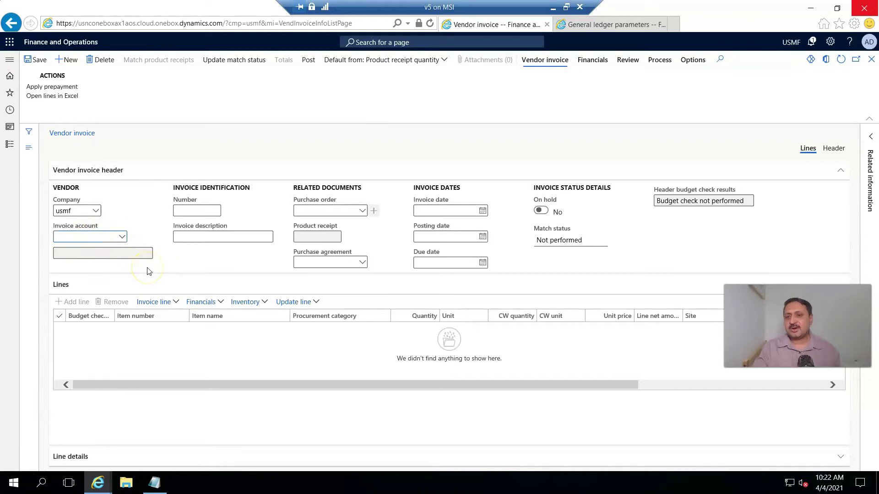
key(alt+Down)
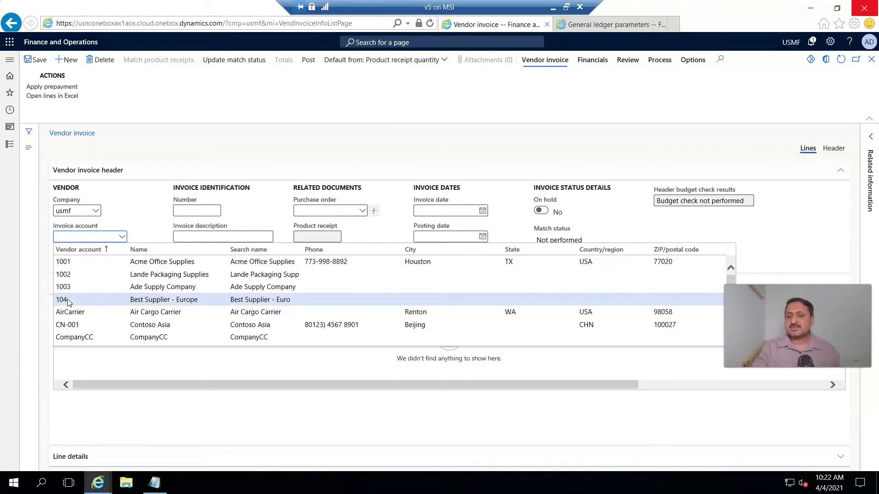
click(68, 300)
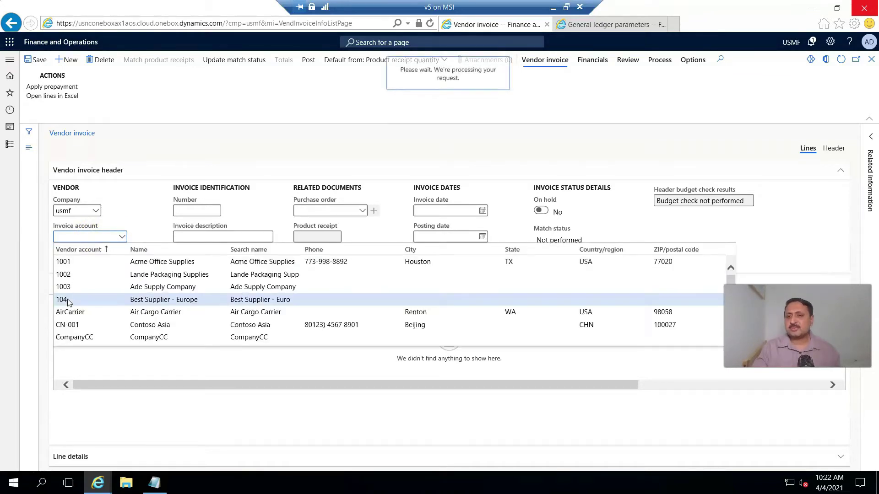
click(188, 209)
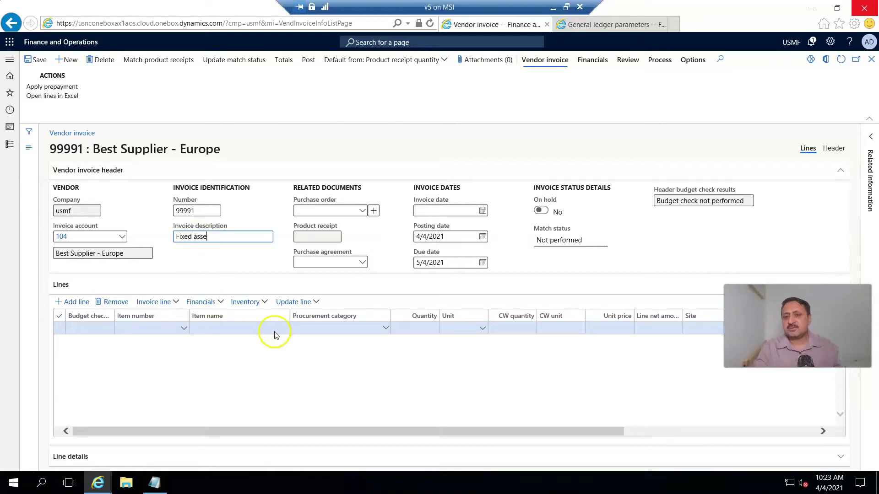
click(386, 330)
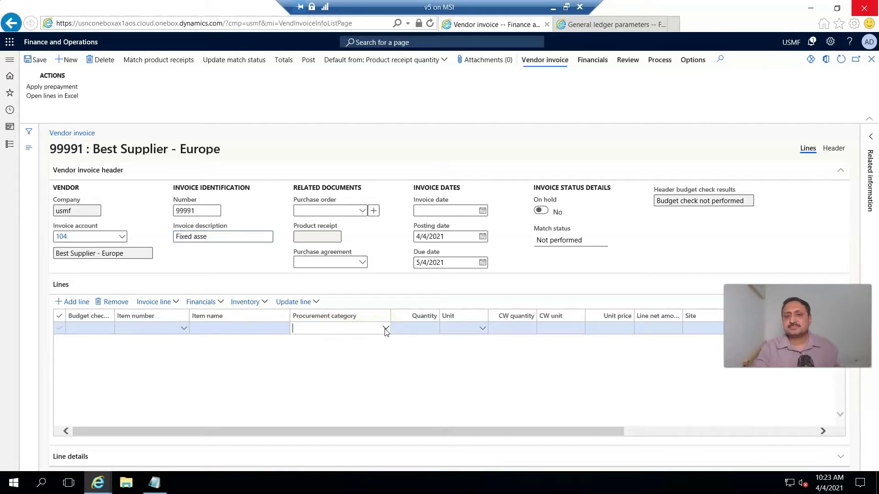
key(Escape)
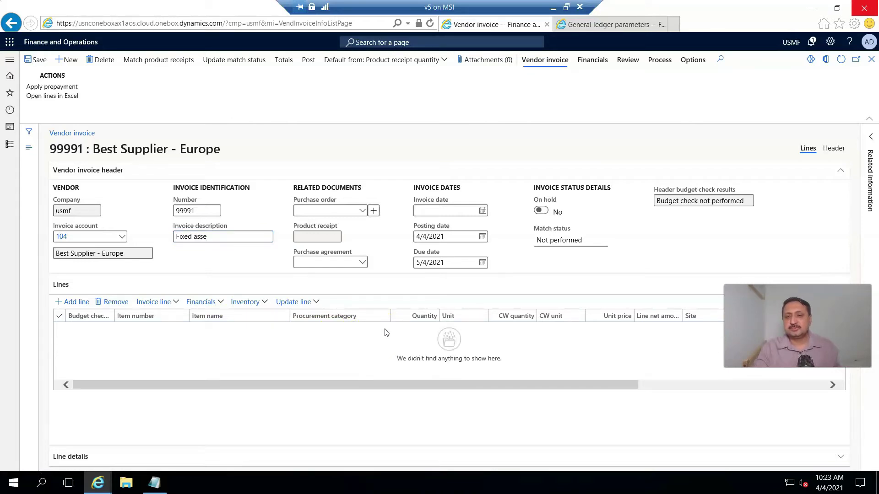
Add an invoice line with procurement category VEHICLES > Cars.
click(76, 303)
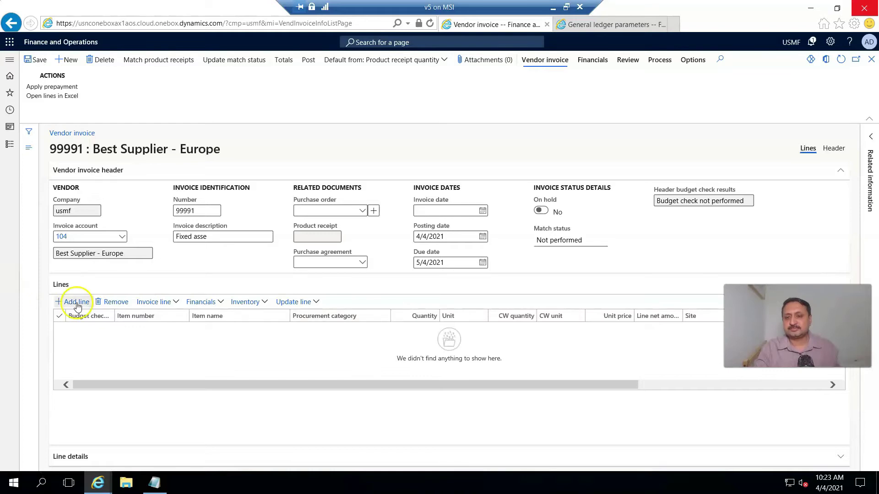
click(386, 333)
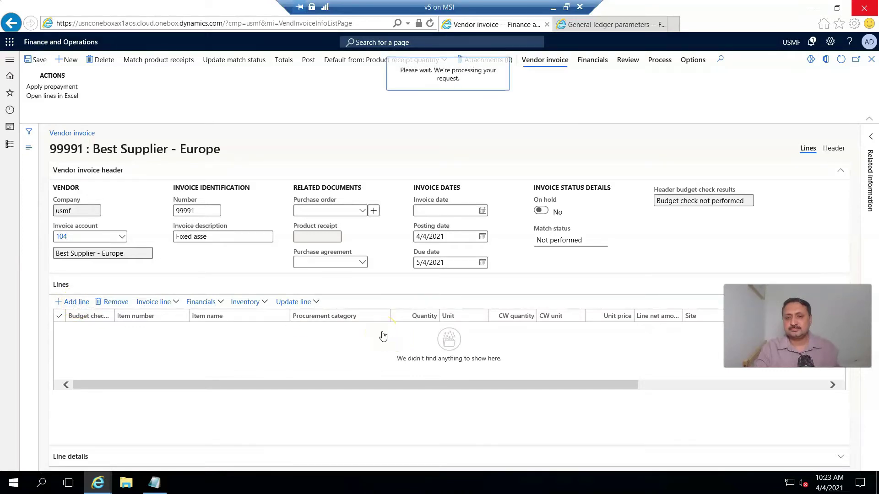
click(384, 330)
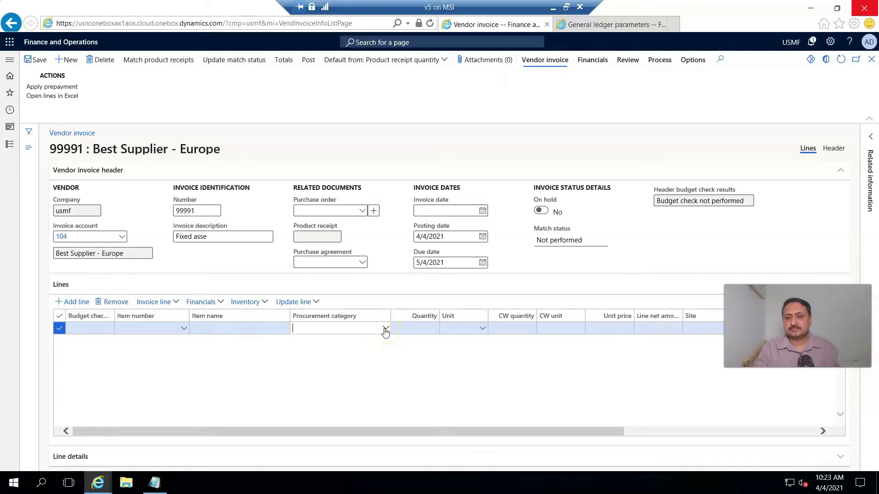
click(386, 329)
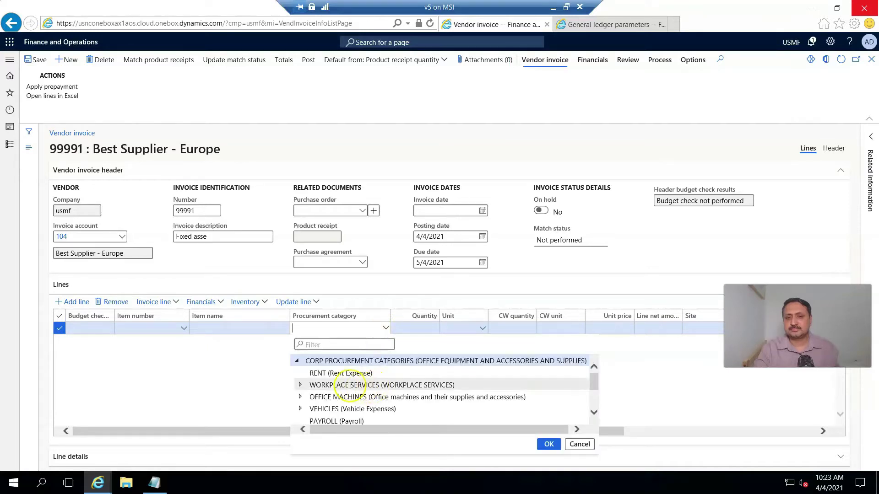
scroll(346, 388, down, 1)
click(301, 399)
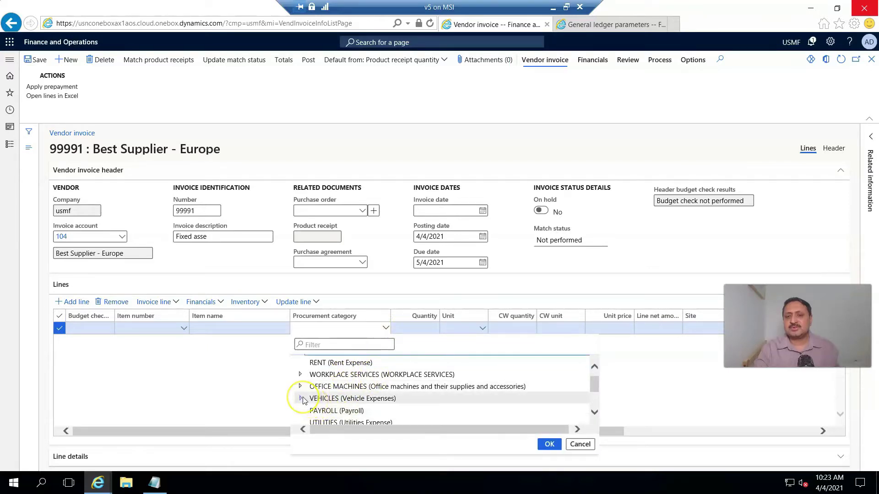
click(329, 417)
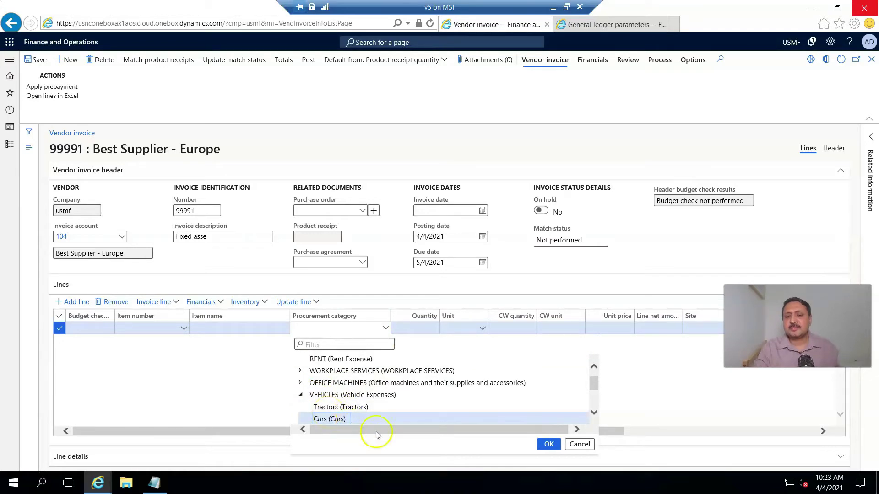
click(548, 445)
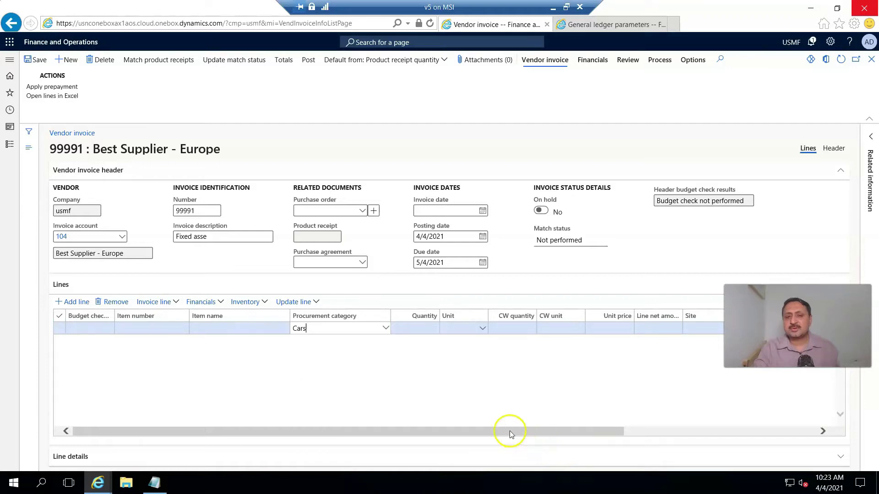
Give the line quantity 1, unit ea and unit price 65,000.
click(435, 330)
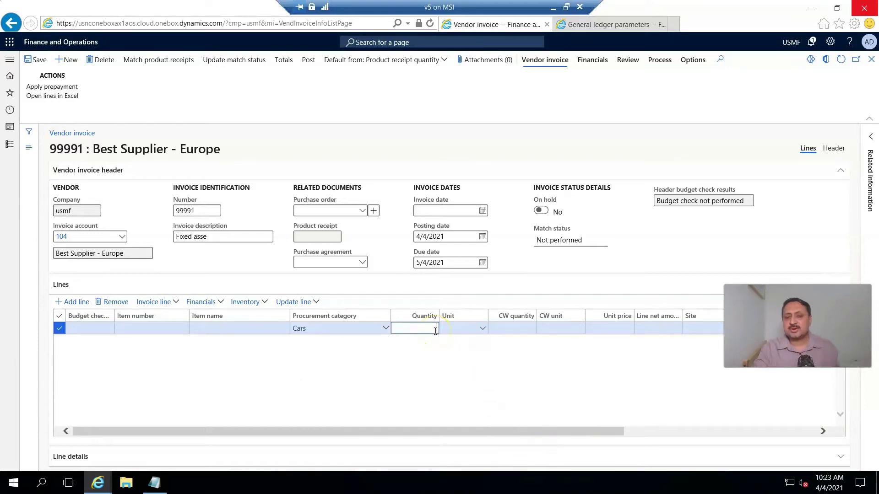
click(468, 330)
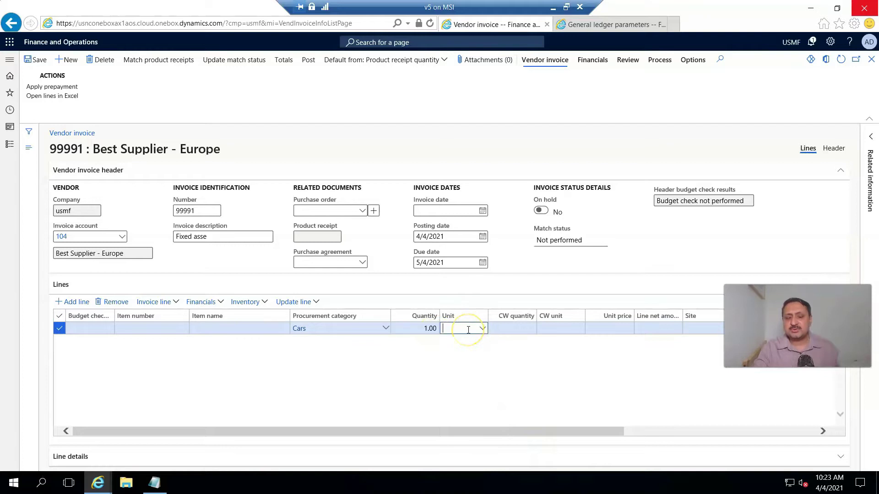
text(ea)
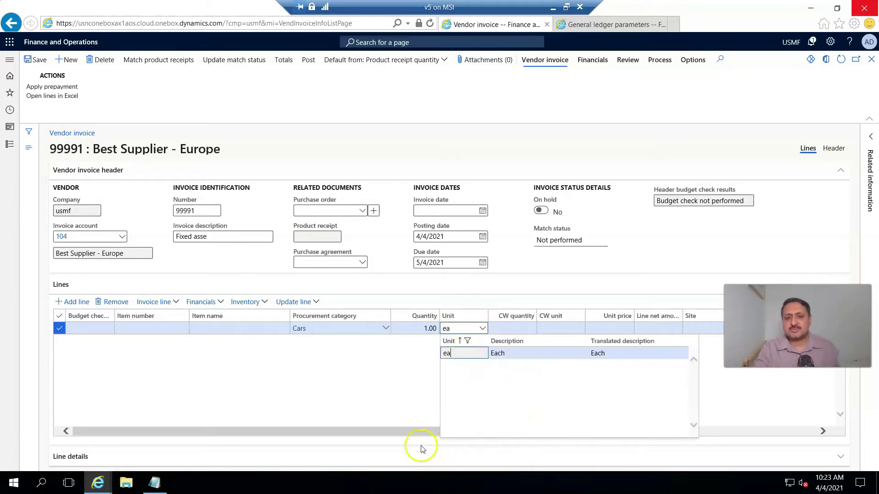
click(410, 431)
drag(410, 431, 492, 431)
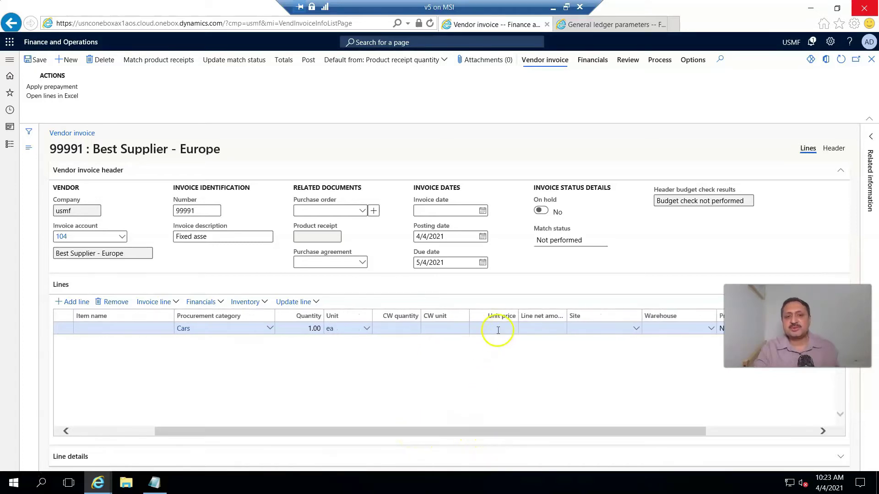
click(498, 329)
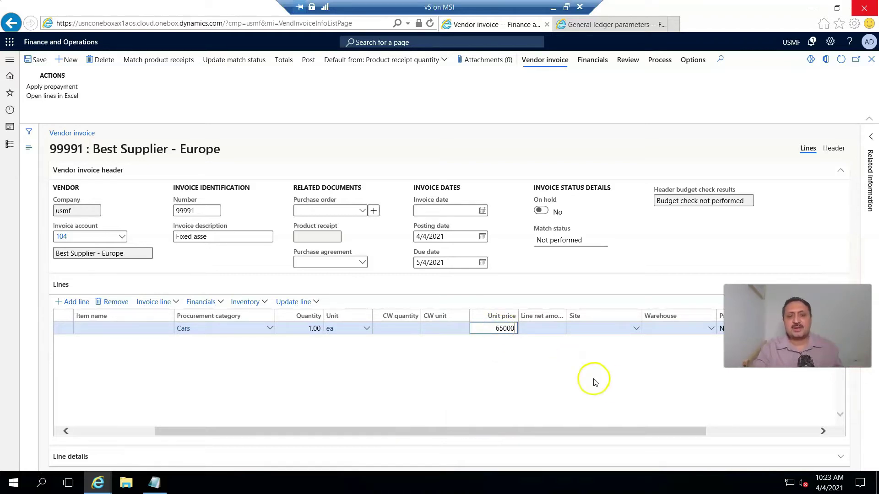
key(Tab)
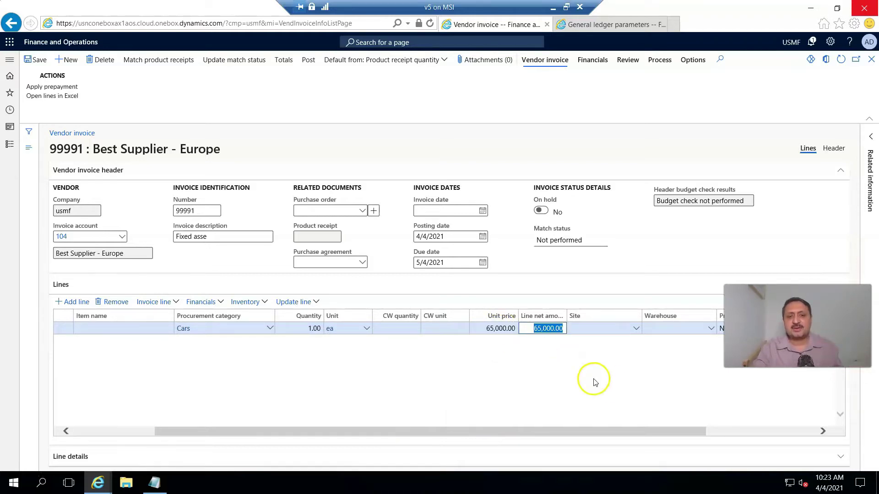
Set both invoice date and posting date to 7/1/2020, making the due date 7/31/2020.
click(436, 213)
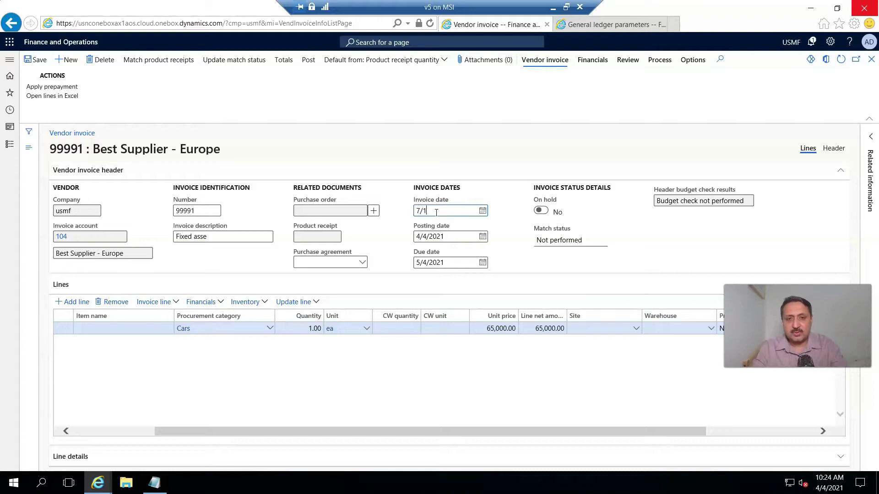
key(Tab)
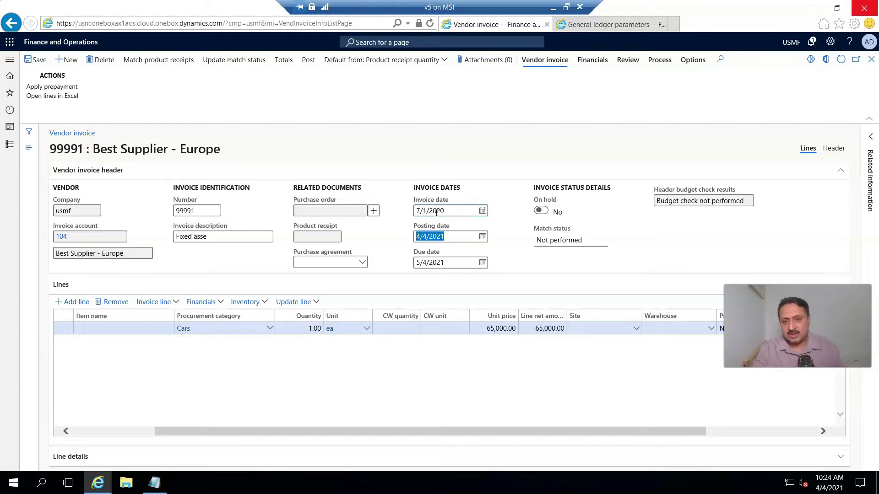
drag(458, 210, 410, 217)
key(ctrl+c)
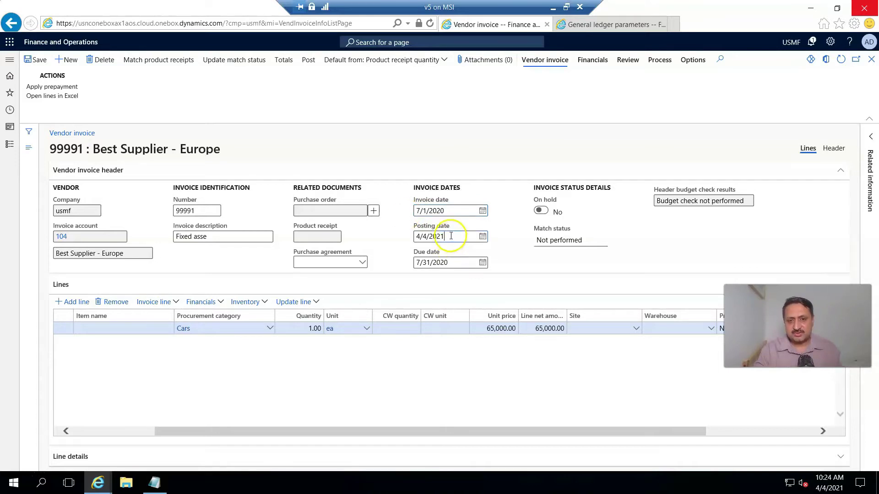
drag(450, 239, 398, 236)
key(ctrl+v)
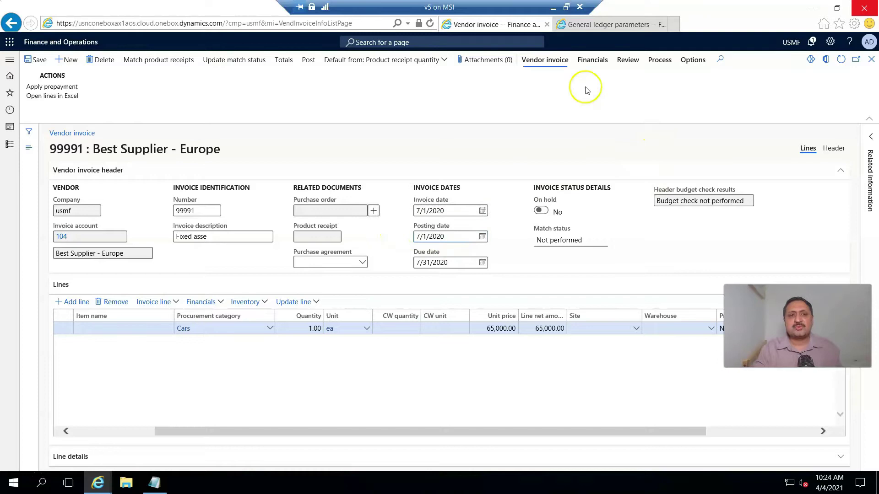
View the invoice's subledger journal accounting entries.
click(595, 63)
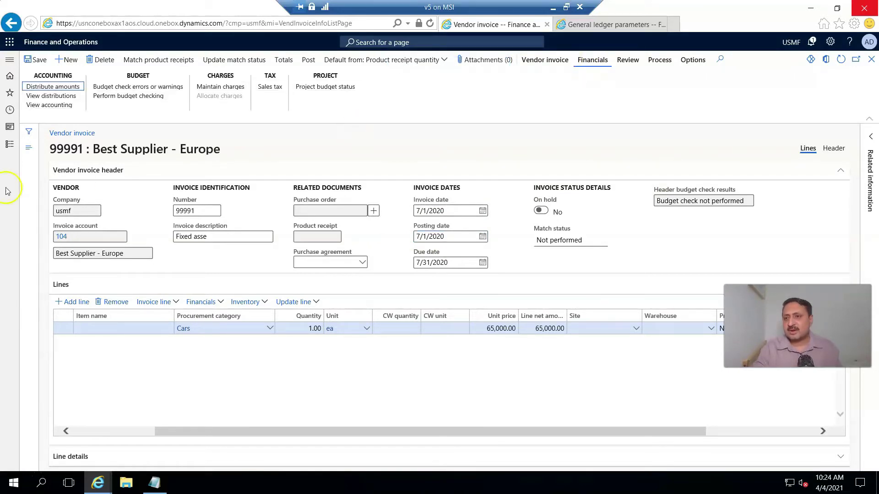
click(48, 105)
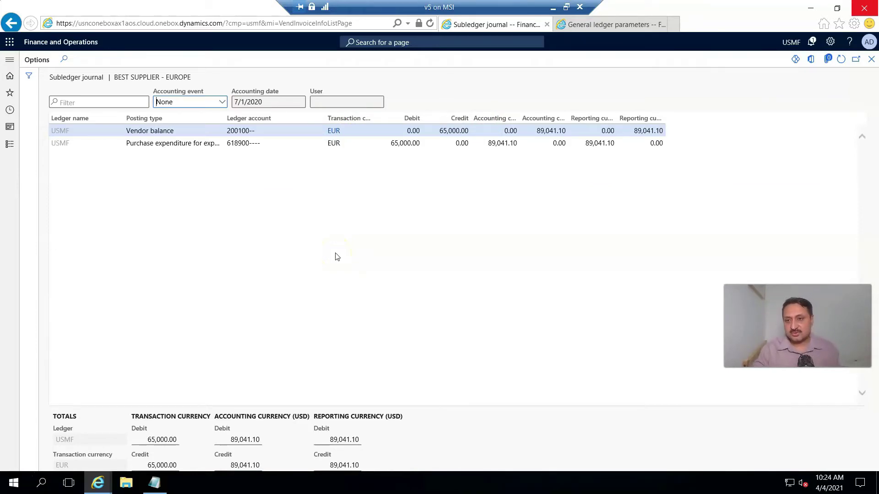
click(337, 163)
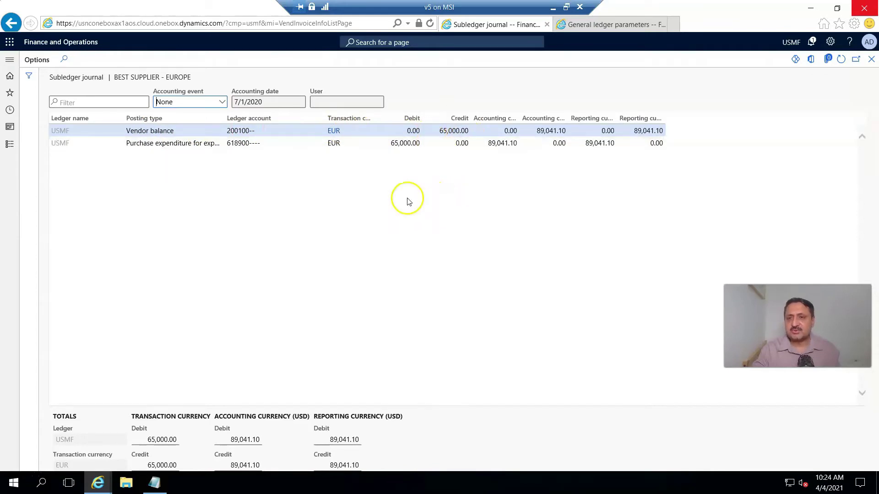
Copy ledger account 618900 into the Notepad note under FixedTrans.
click(243, 142)
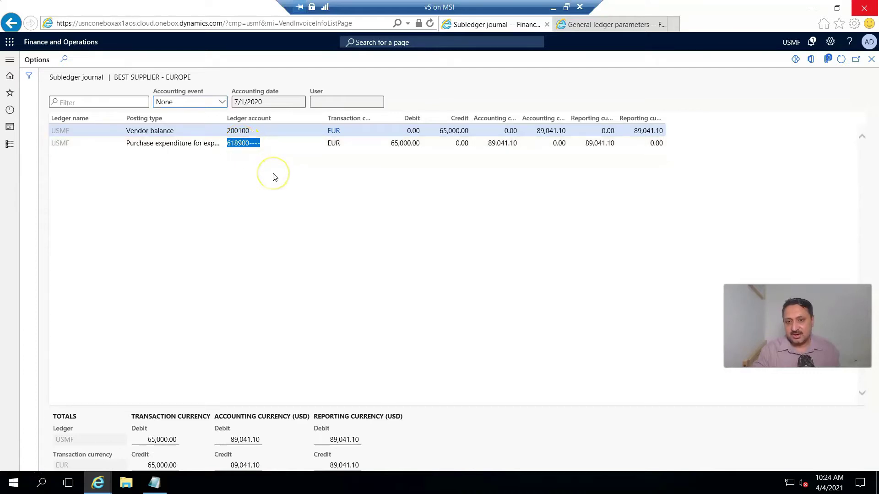
click(236, 143)
drag(251, 145, 228, 143)
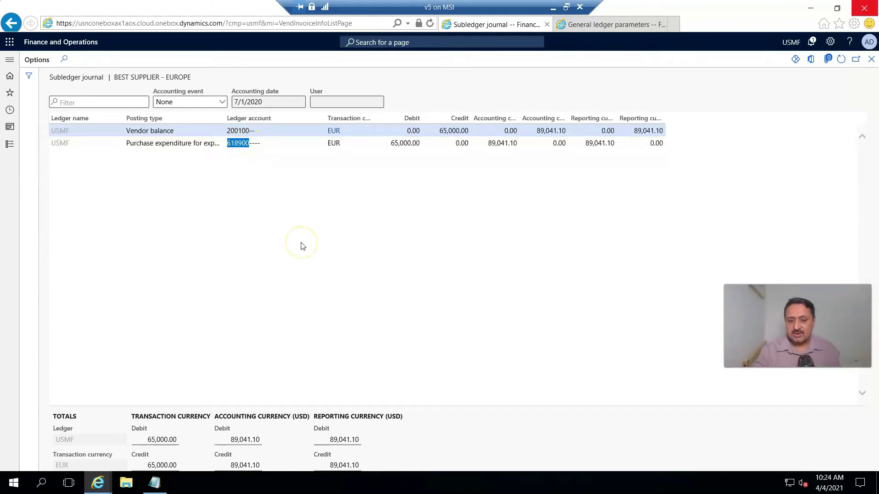
click(154, 483)
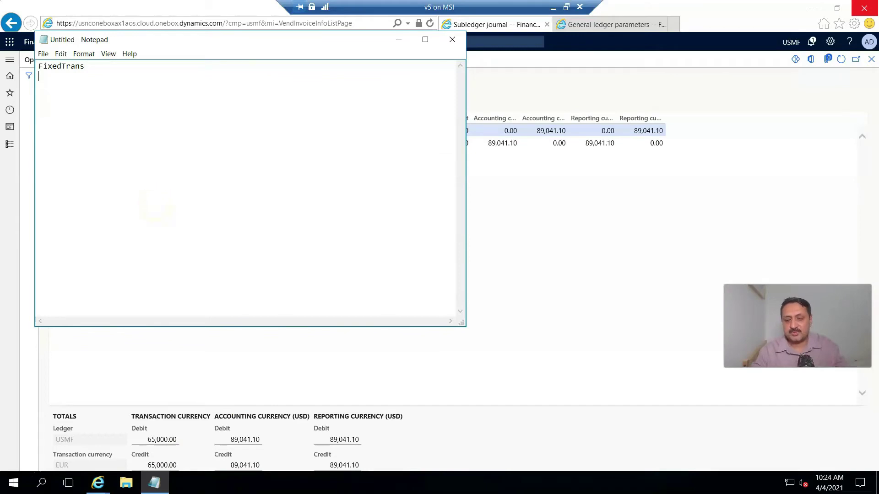
text(618900)
click(545, 249)
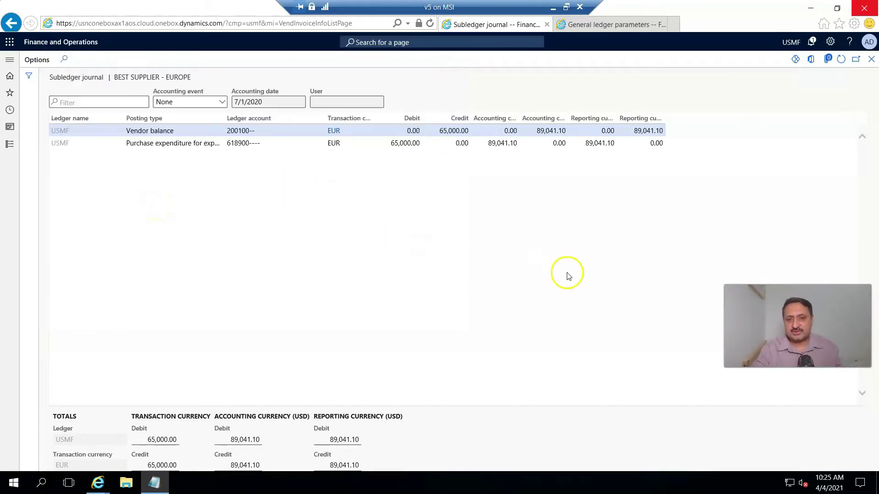
Close the subledger journal and post the Best Supplier - Europe vendor invoice.
click(872, 60)
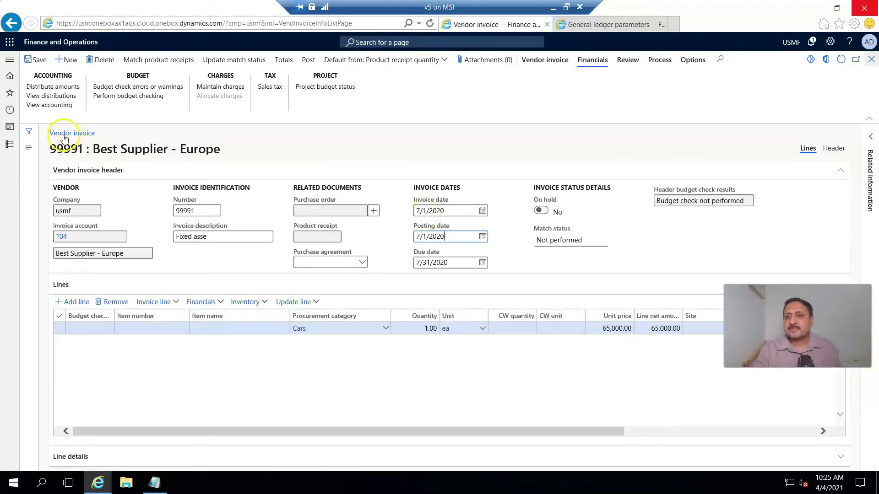
click(308, 61)
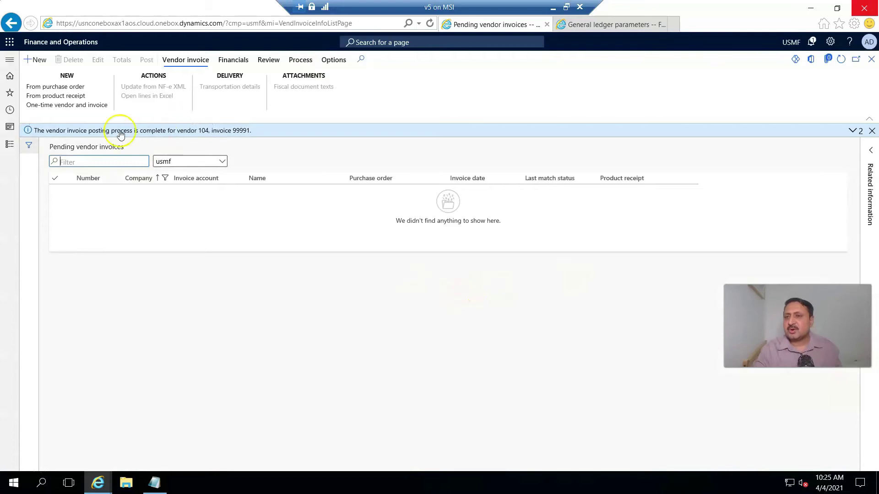
Go to Modules > Fixed assets > Fixed assets > Fixed assets to list existing assets.
click(10, 61)
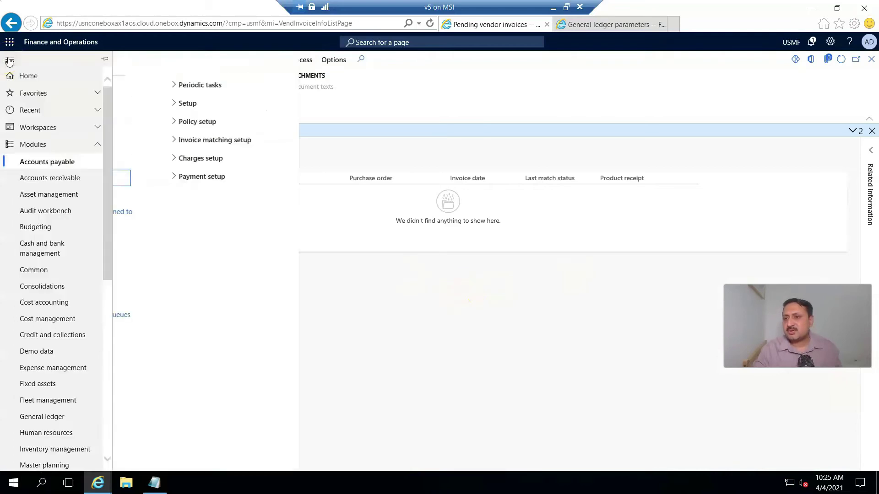
scroll(50, 274, down, 1)
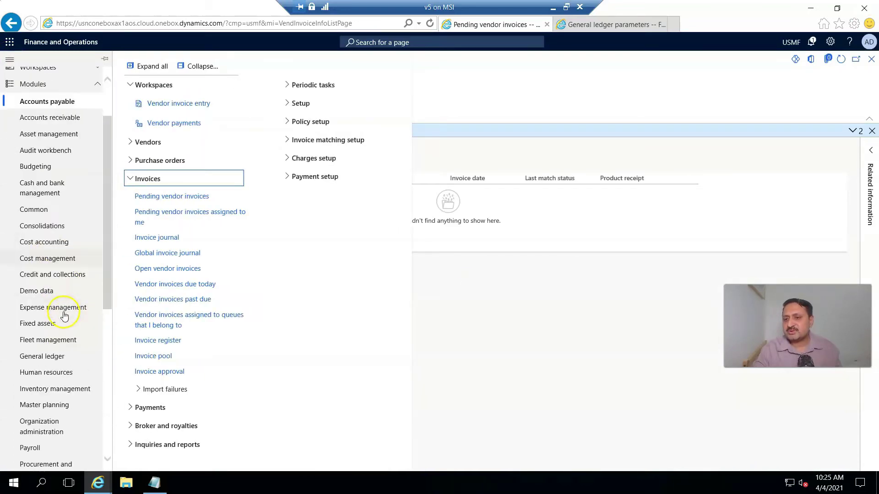
click(40, 326)
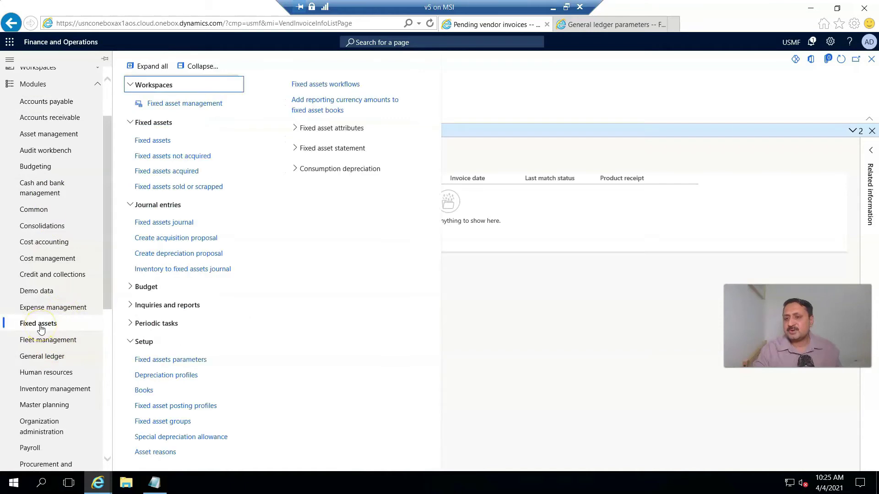
click(289, 200)
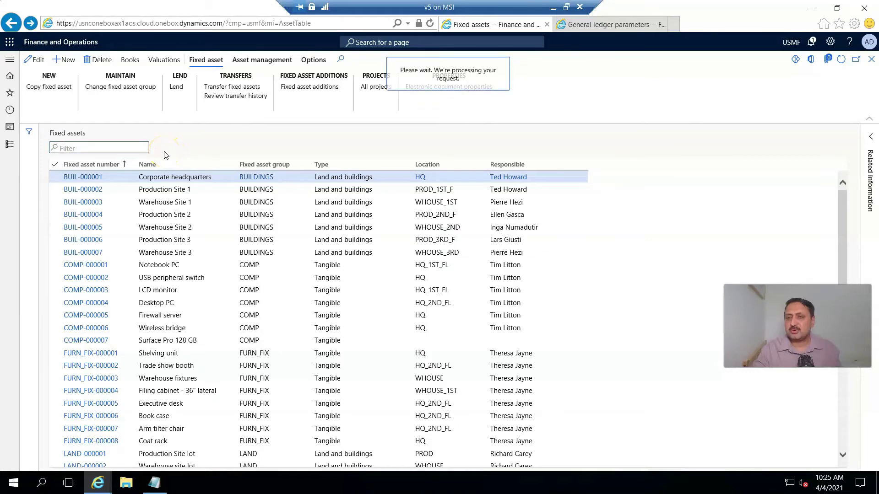
Create a new fixed asset in group VEHC named 'Vehical to day to day operats'.
click(197, 147)
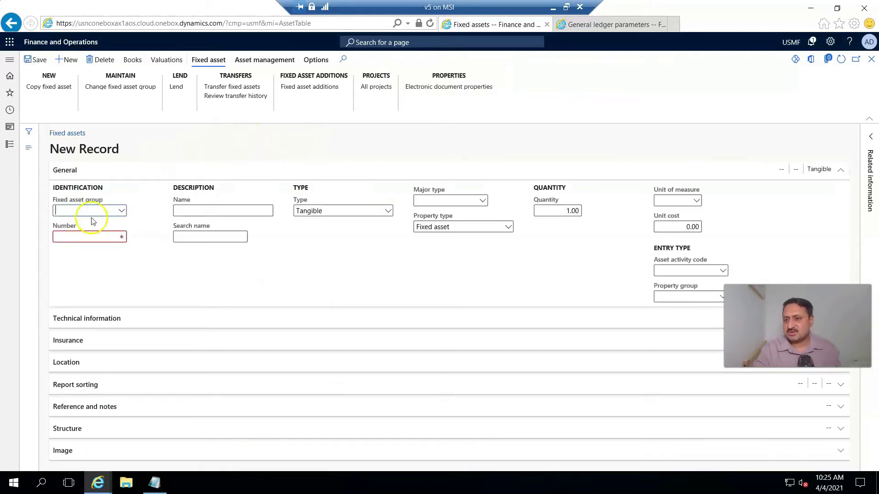
click(122, 212)
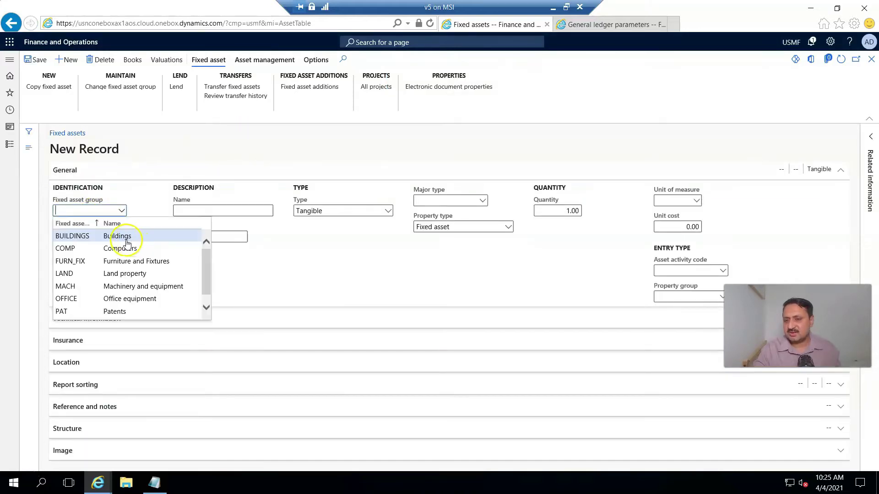
click(87, 318)
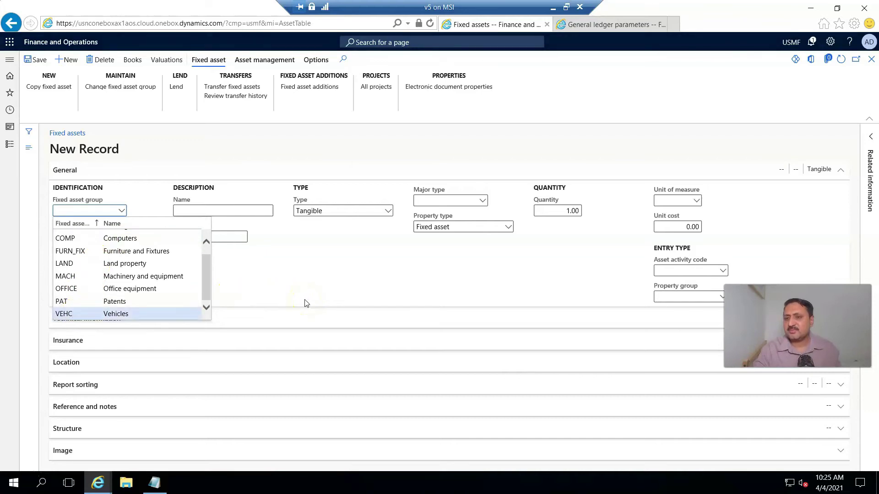
key(Return)
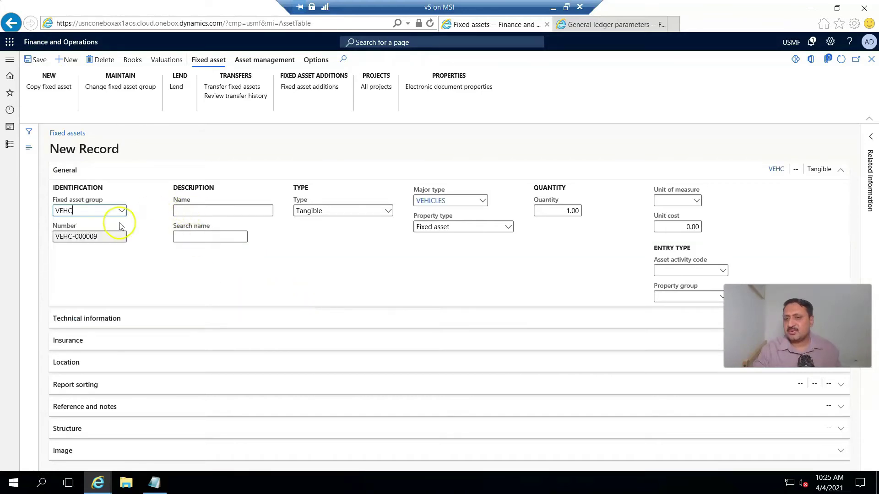
click(221, 209)
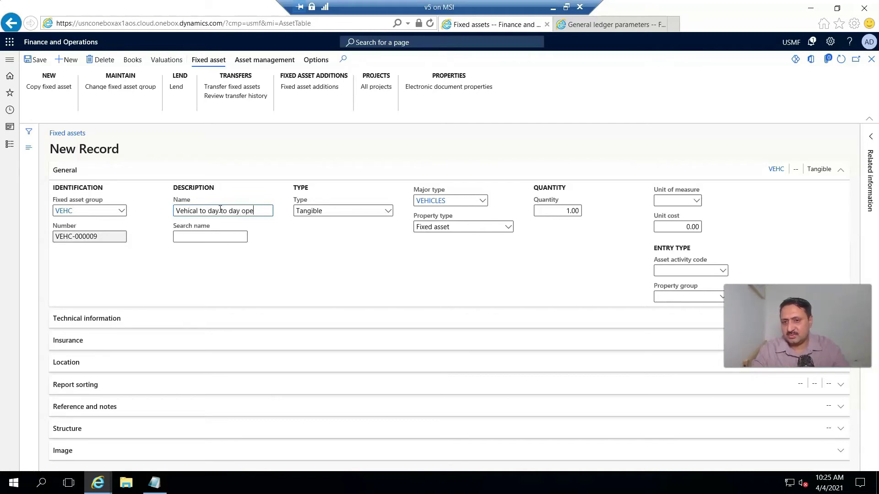
click(253, 251)
click(314, 238)
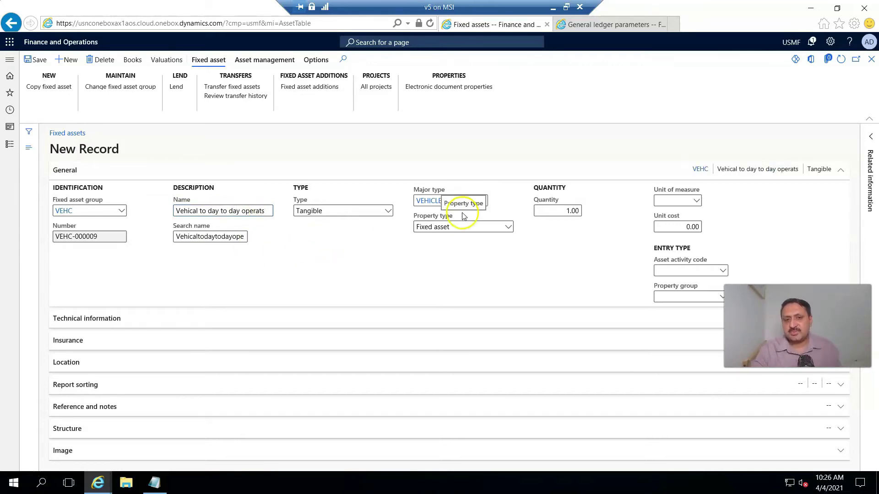
click(453, 253)
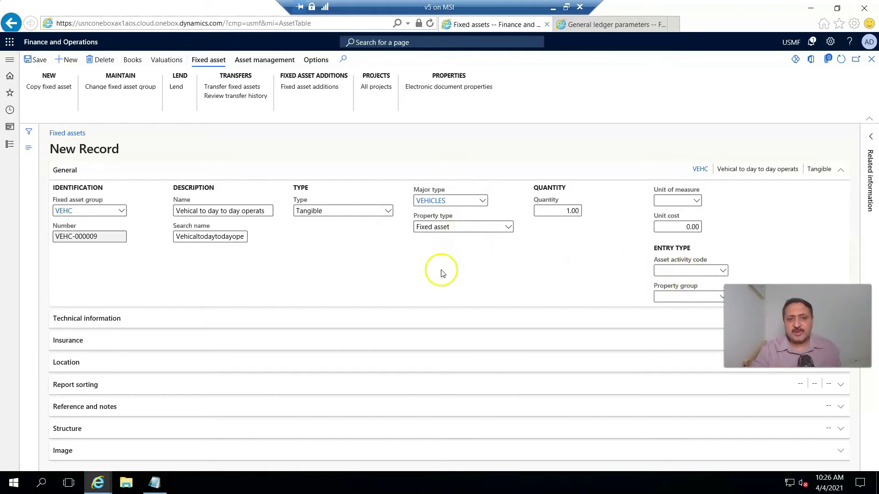
Review the asset's Technical information, Location and Insurance fast tabs.
click(112, 324)
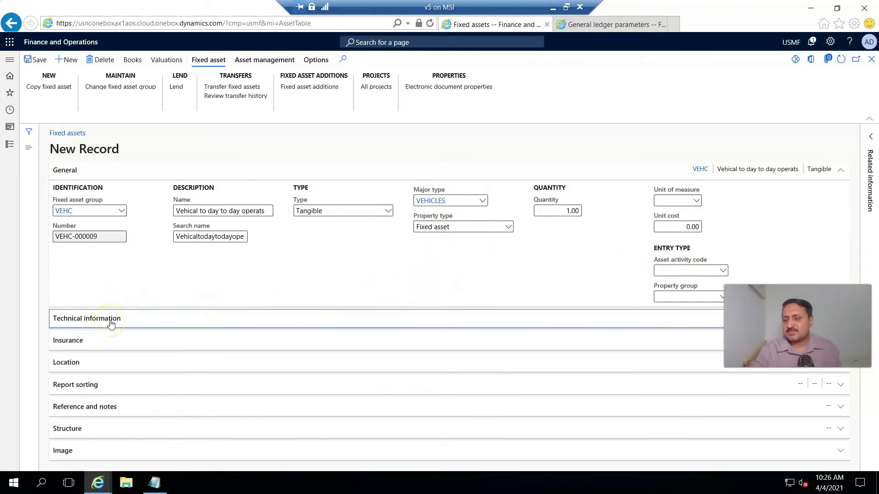
scroll(214, 296, down, 2)
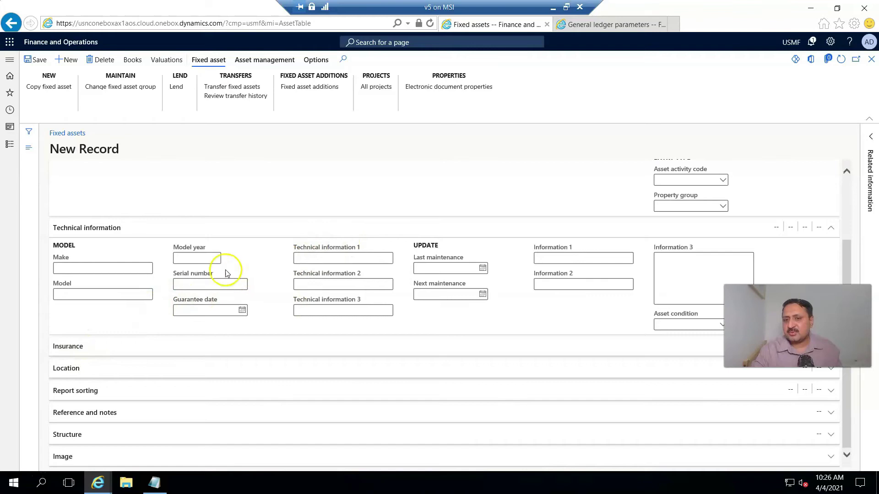
click(78, 367)
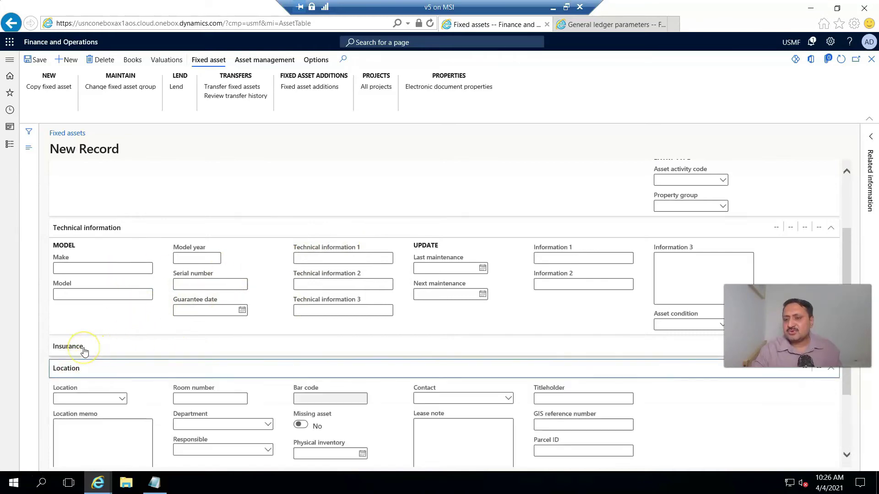
scroll(173, 367, down, 2)
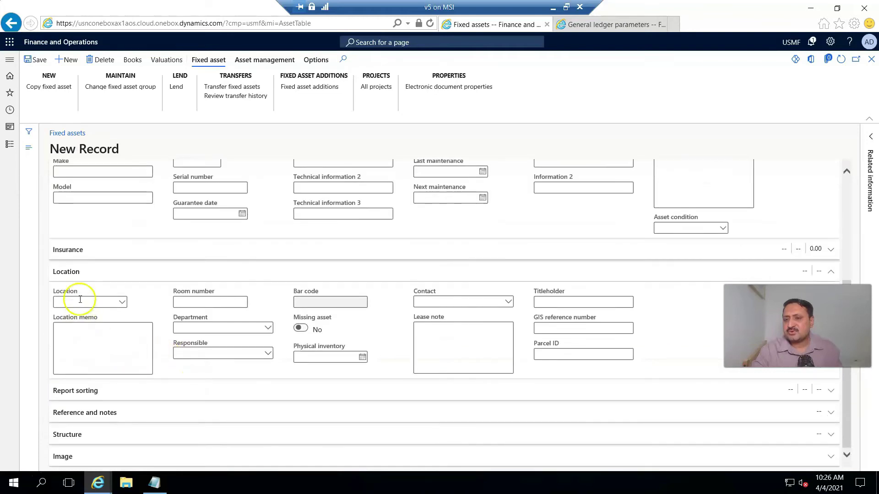
click(72, 254)
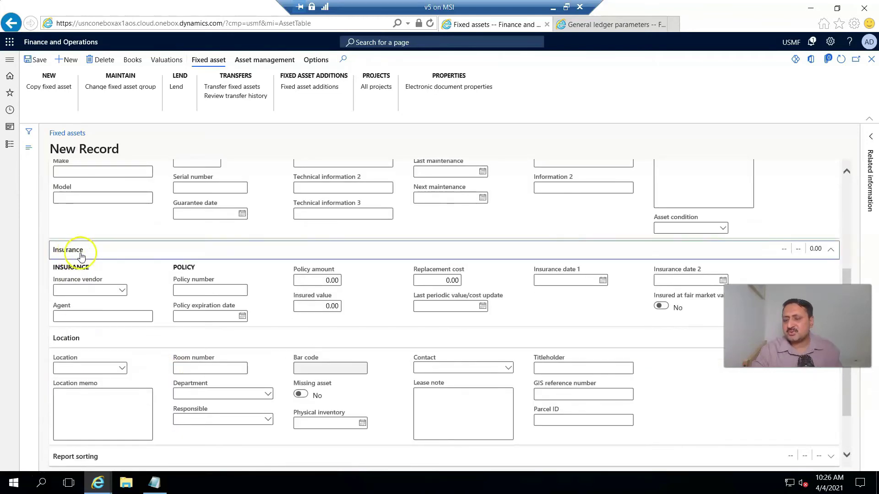
click(91, 251)
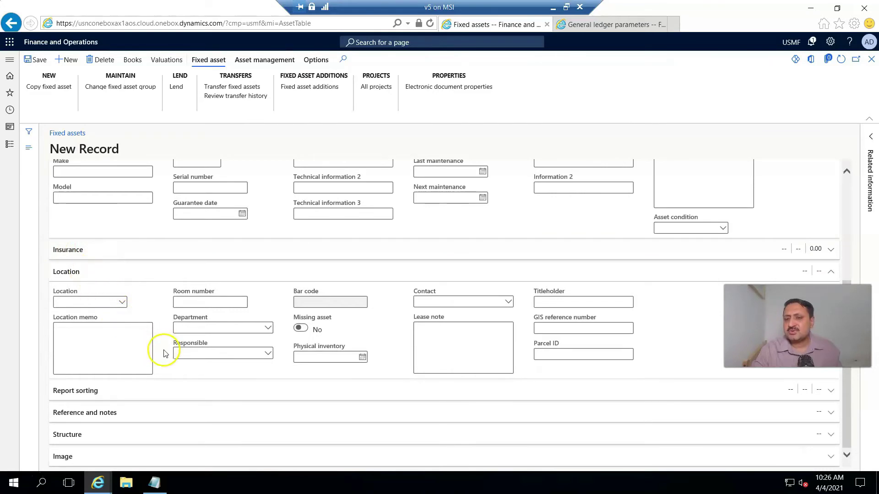
scroll(196, 344, up, 1)
scroll(198, 345, down, 1)
scroll(198, 345, up, 1)
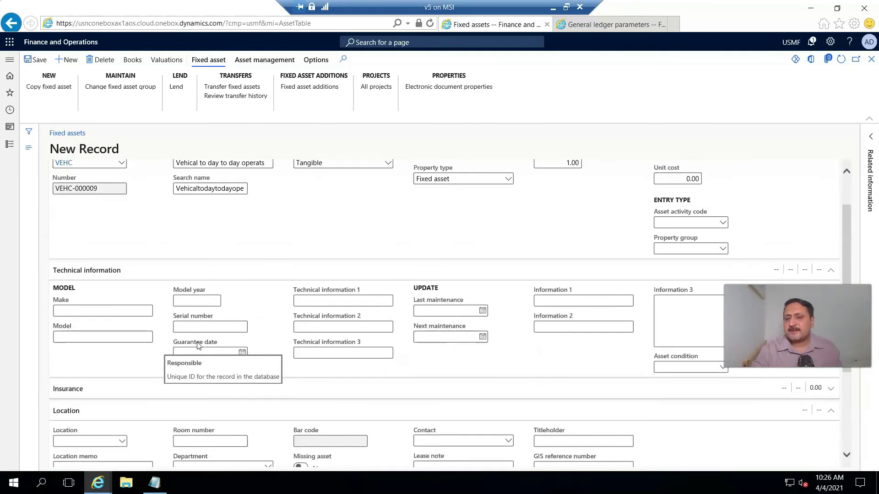
scroll(252, 341, down, 1)
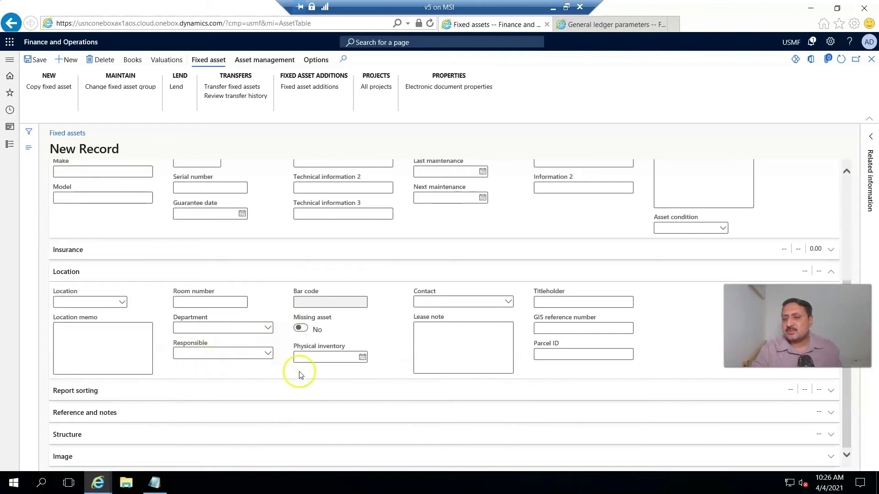
scroll(293, 364, up, 3)
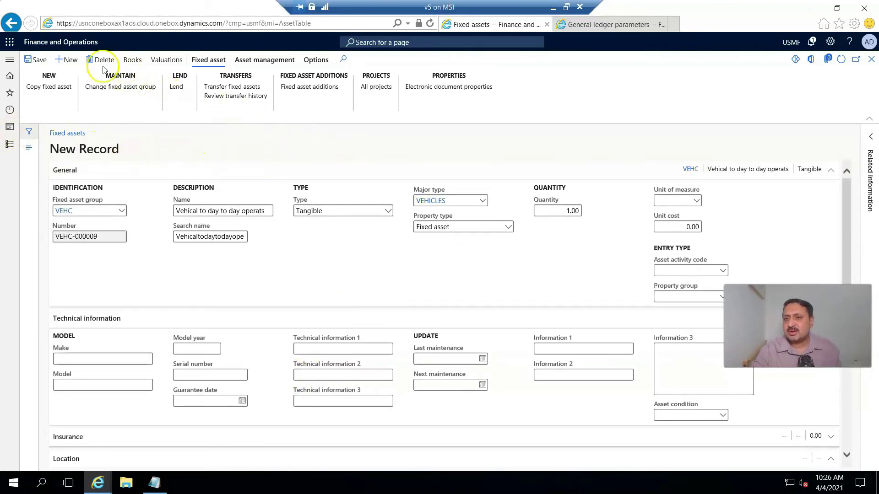
Save VEHC-000009 and view its Valuations balances, all 0.00 in FED and SLSL books.
click(36, 59)
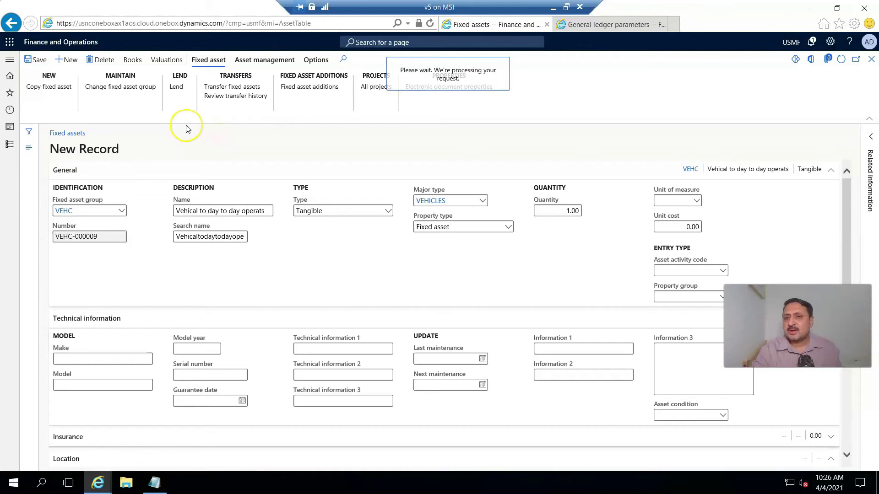
click(168, 65)
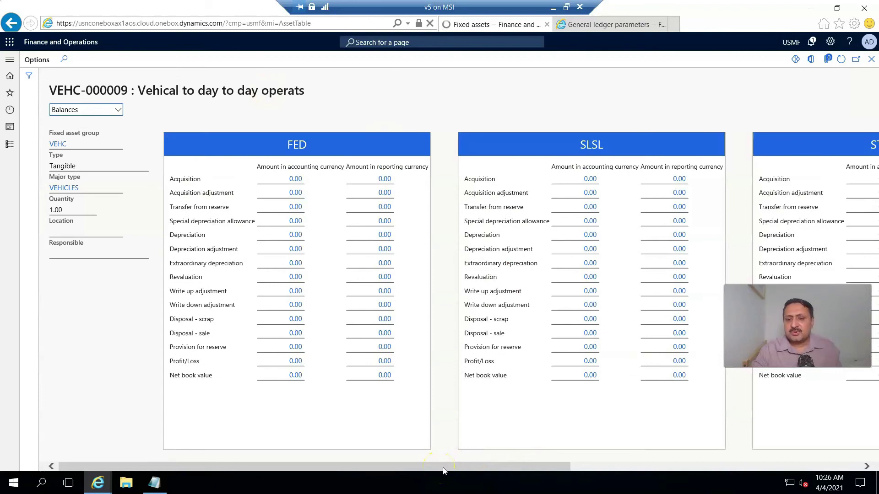
drag(443, 470, 572, 468)
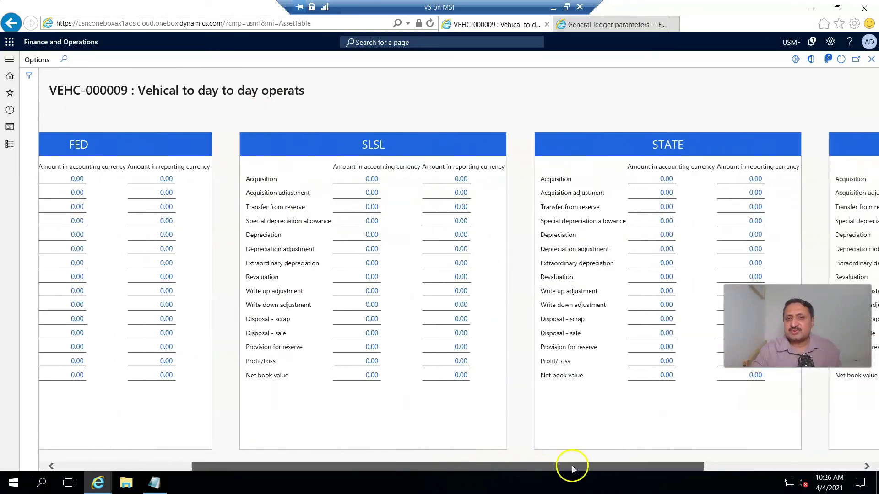
mouse_move(377, 144)
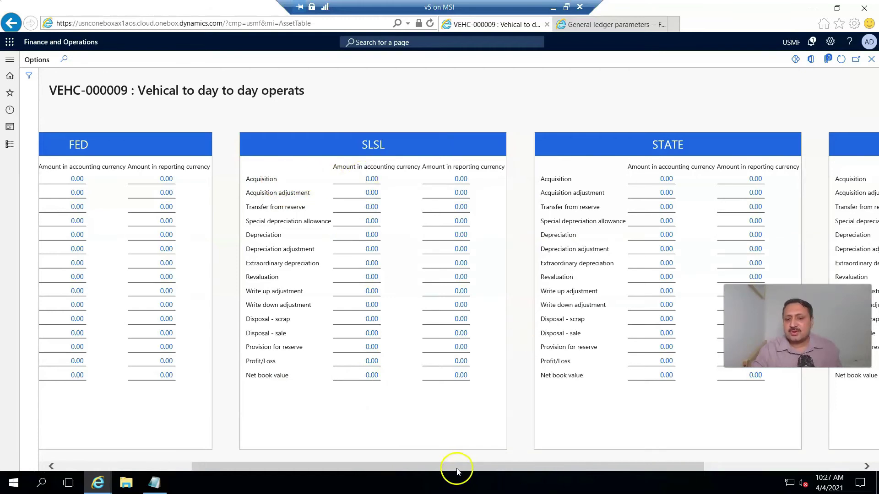
drag(457, 472, 281, 465)
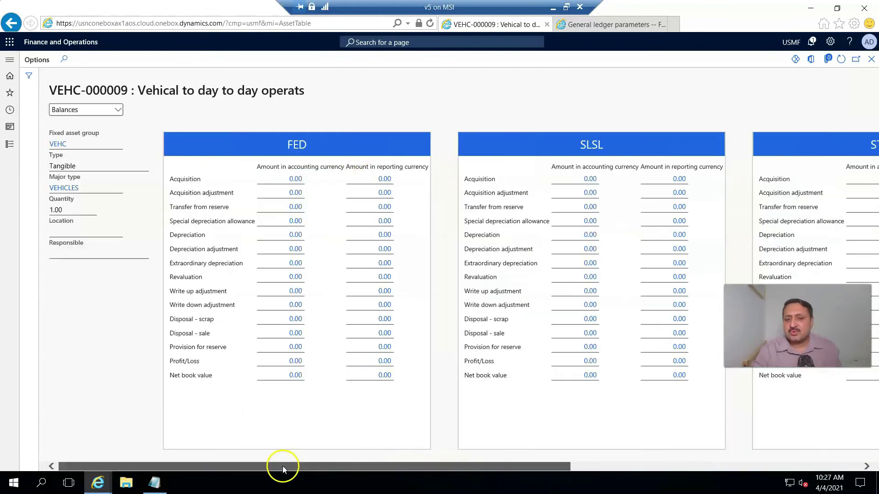
Go to Fixed assets > Journal entries > Fixed assets journal to list journals 00631–00633.
click(10, 62)
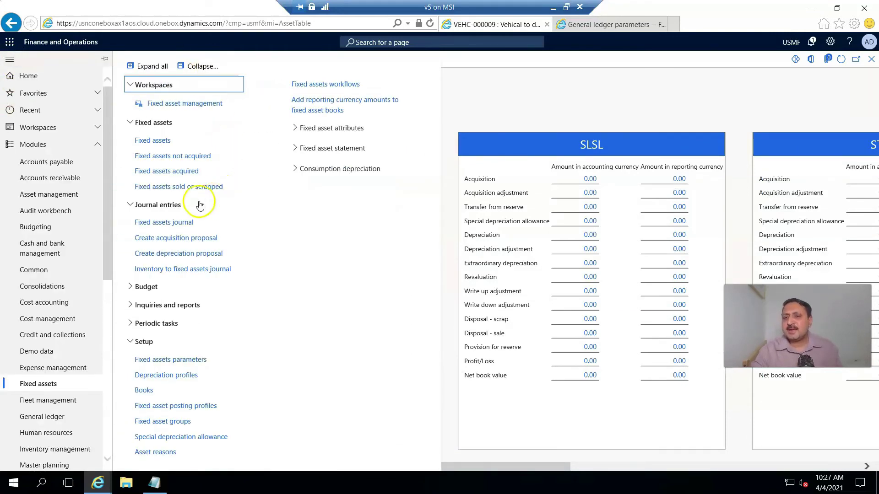
click(178, 223)
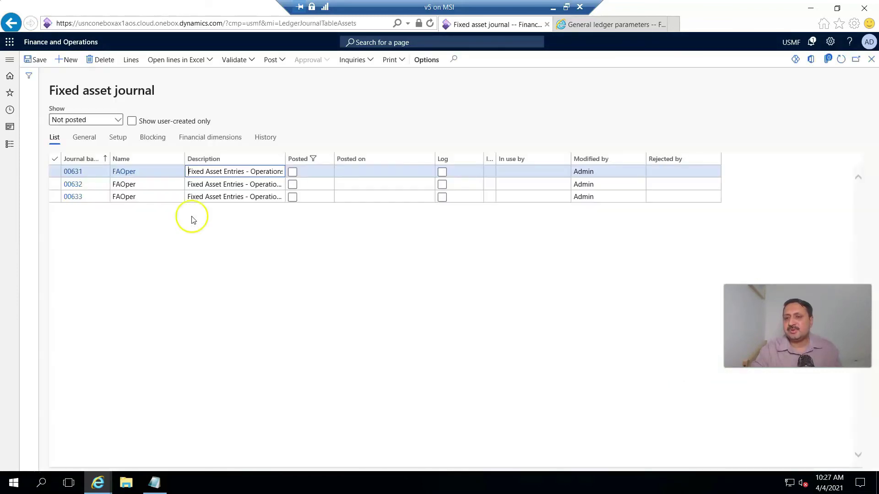
Add new journal 00634 with journal name FACur and open its lines.
click(71, 60)
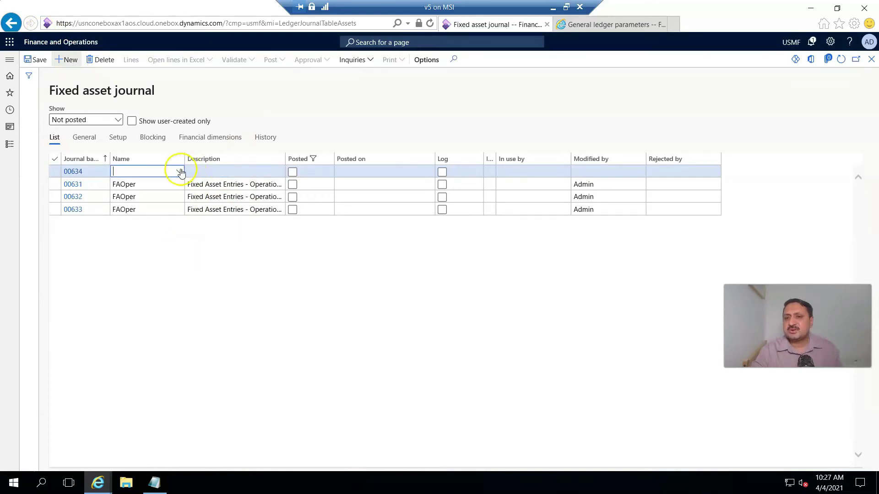
click(179, 172)
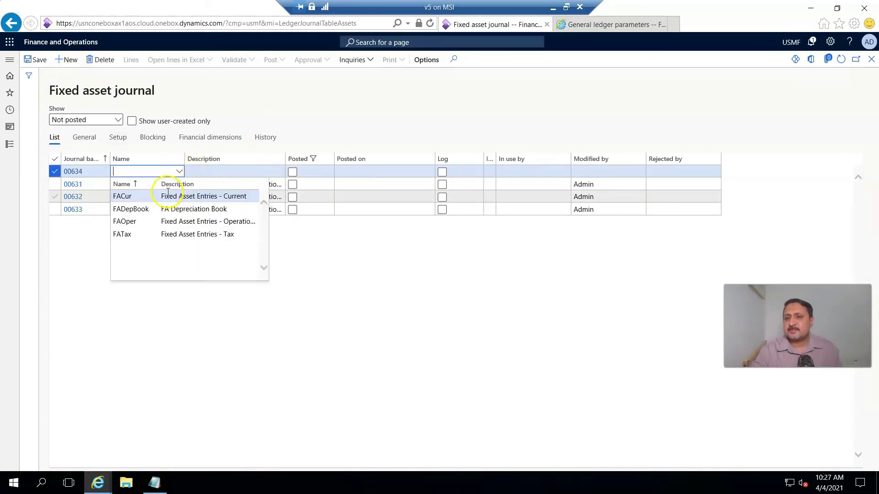
click(122, 196)
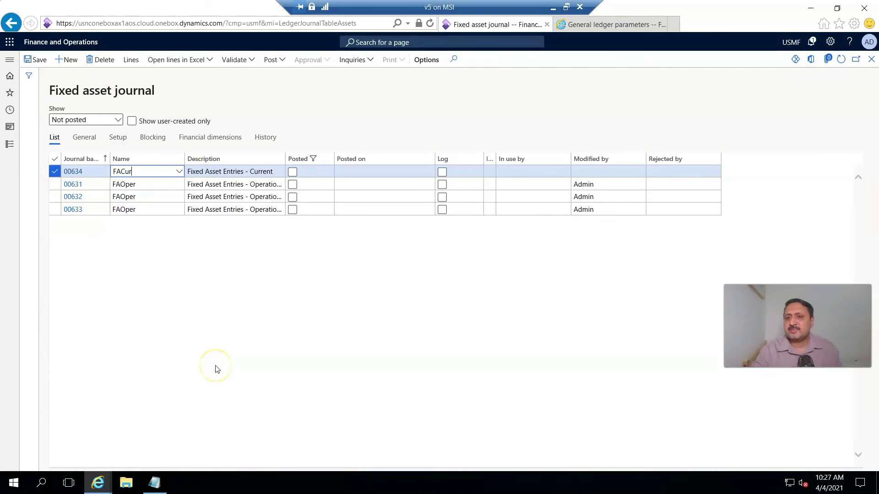
click(132, 60)
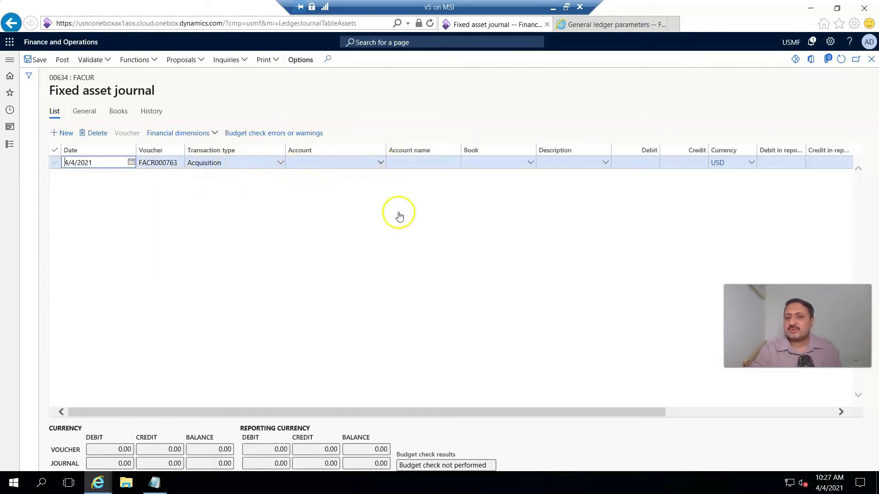
Pick fixed asset VEHC-000009 as the acquisition line's account, filling book SLSL and offset 300160.
key(Tab)
key(Tab)
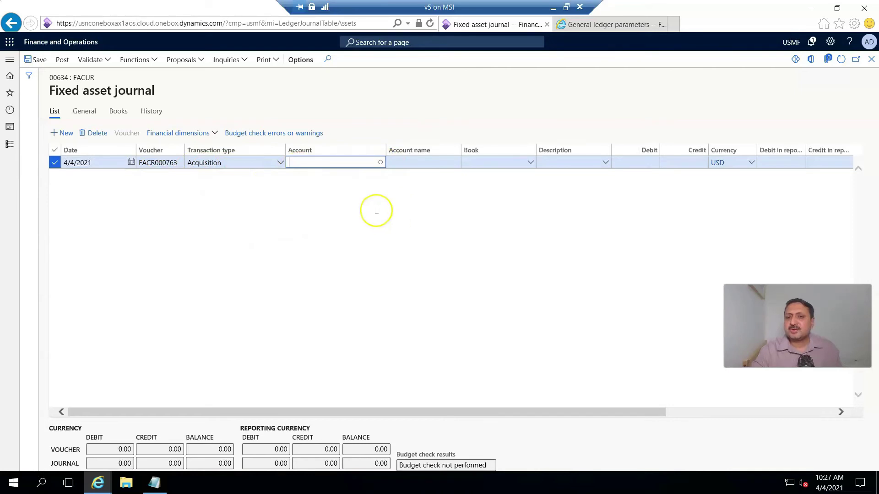
key(alt+Down)
scroll(333, 247, down, 3)
scroll(333, 252, down, 5)
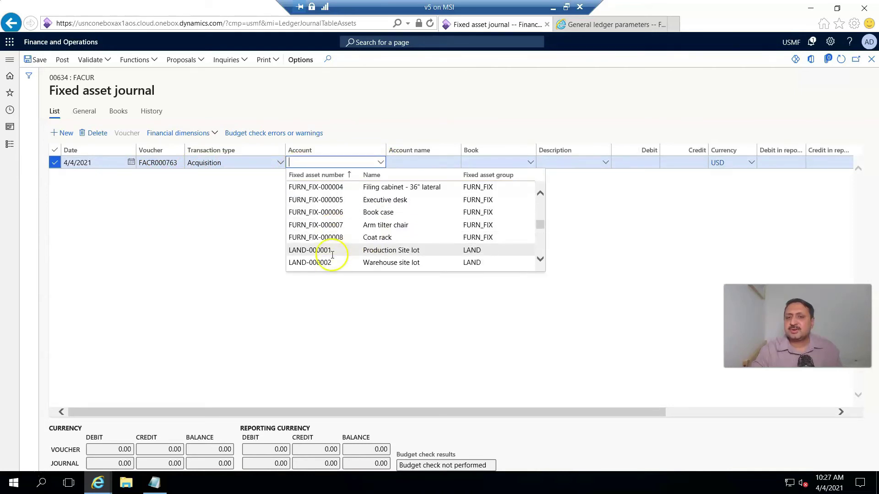
click(324, 265)
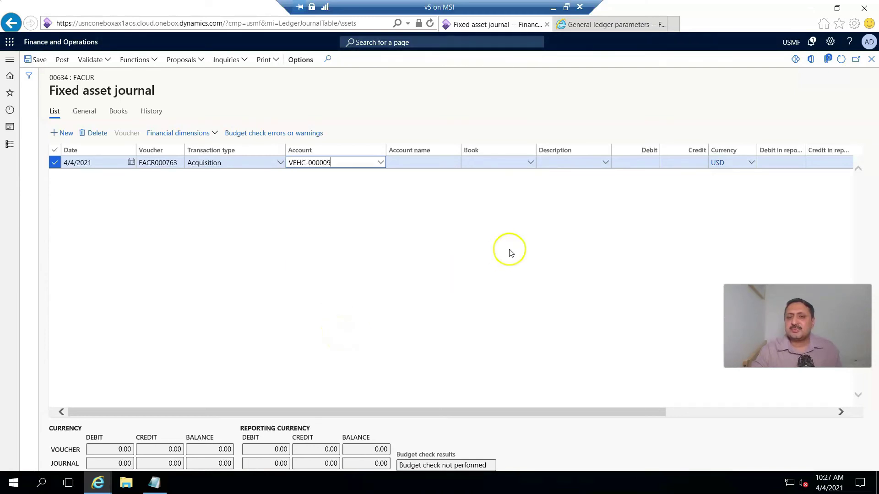
drag(548, 409, 624, 409)
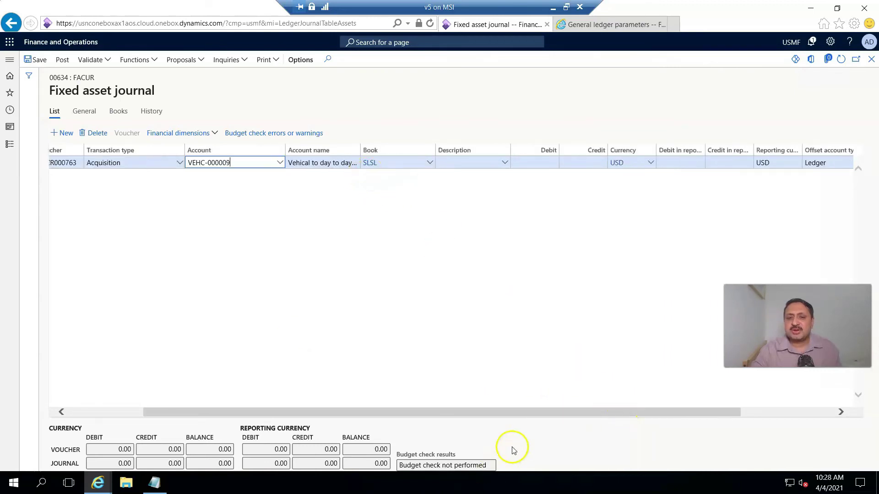
drag(545, 409, 673, 410)
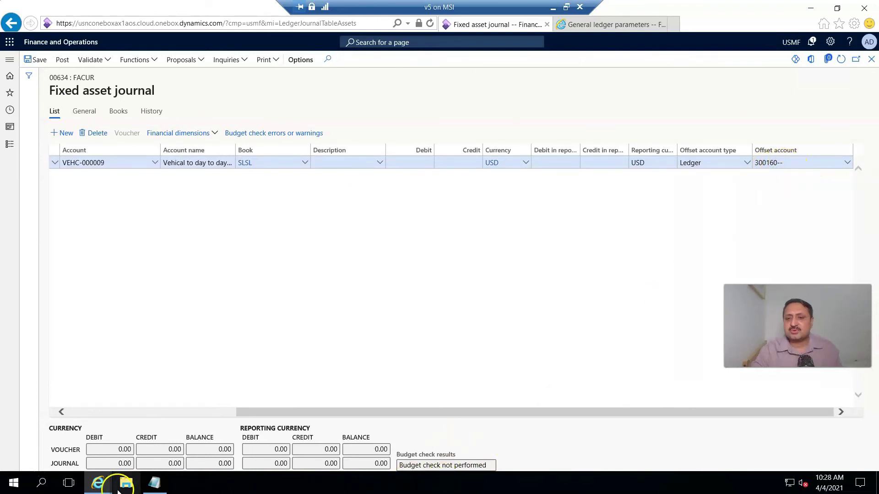
Replace offset account 300160 with 618900 from Notepad and re-enter the line date as 7/1/2020.
click(154, 483)
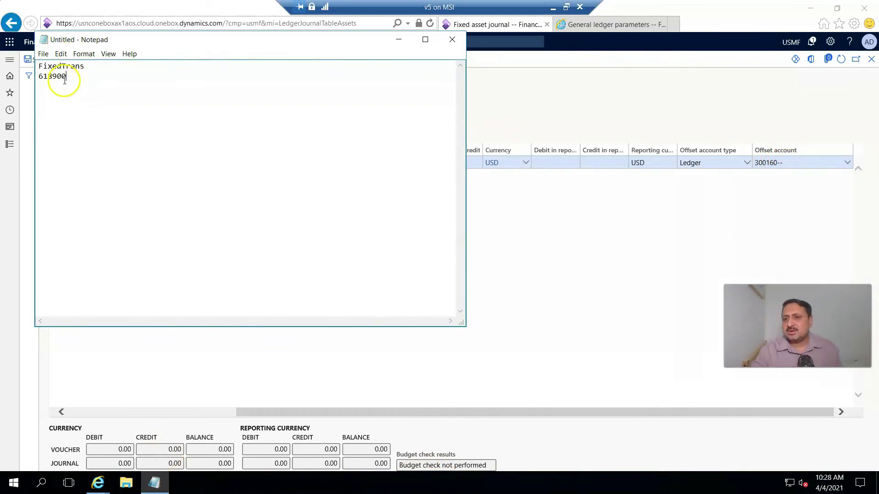
drag(67, 77, 29, 77)
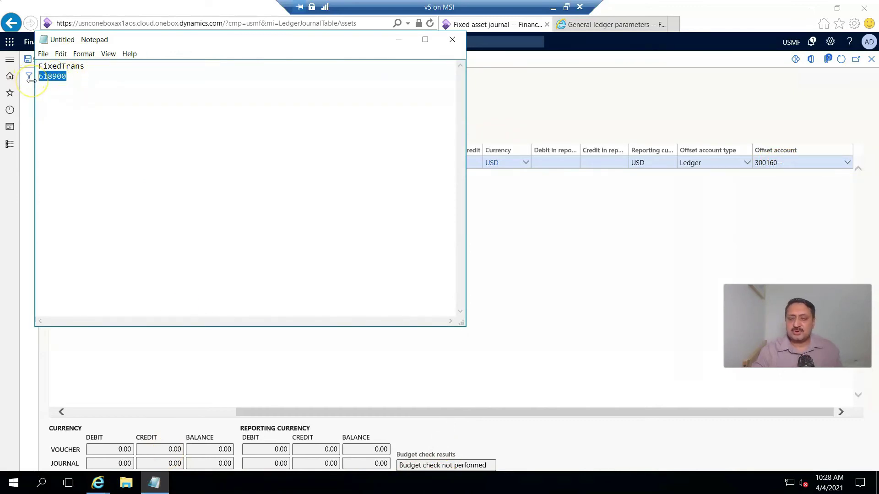
click(571, 287)
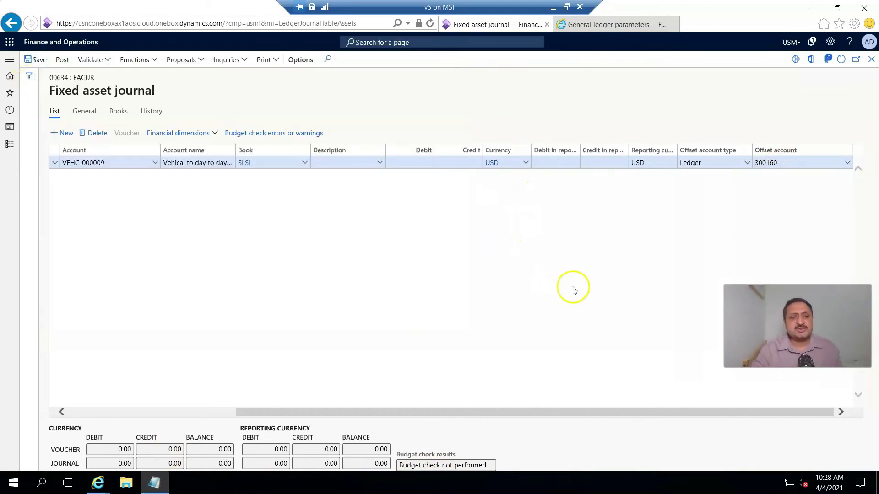
click(778, 163)
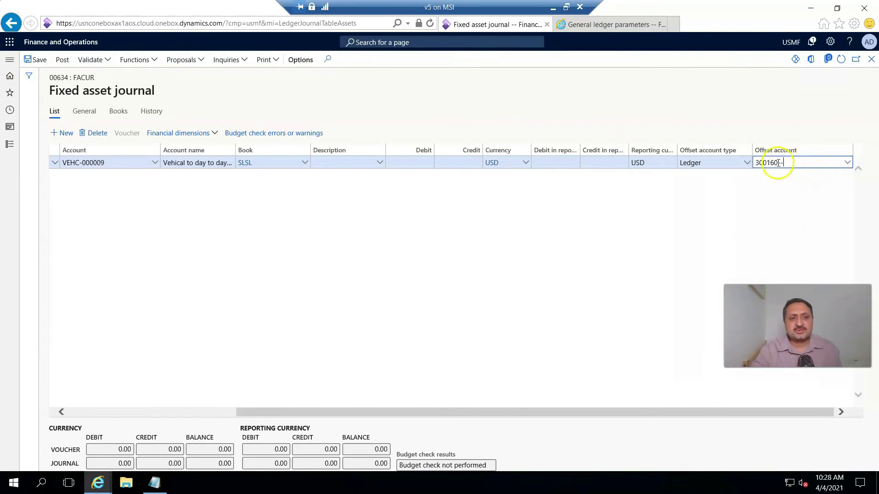
drag(778, 163, 735, 163)
text(618900)
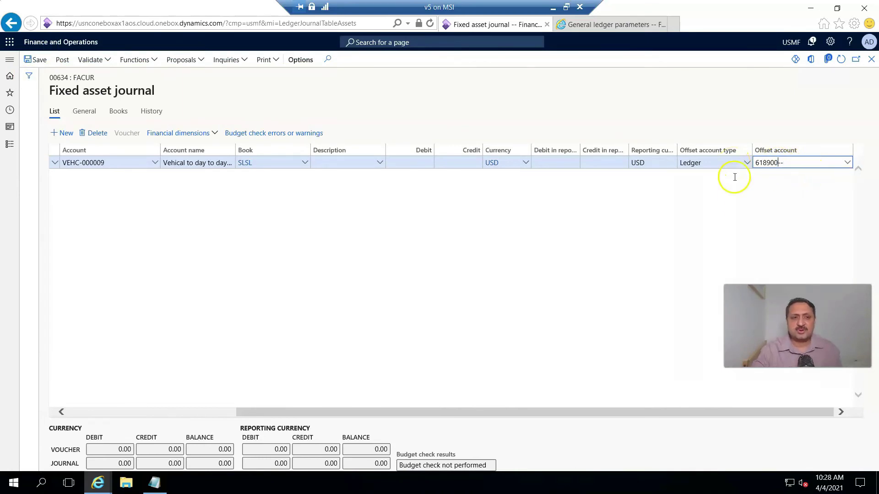
click(733, 202)
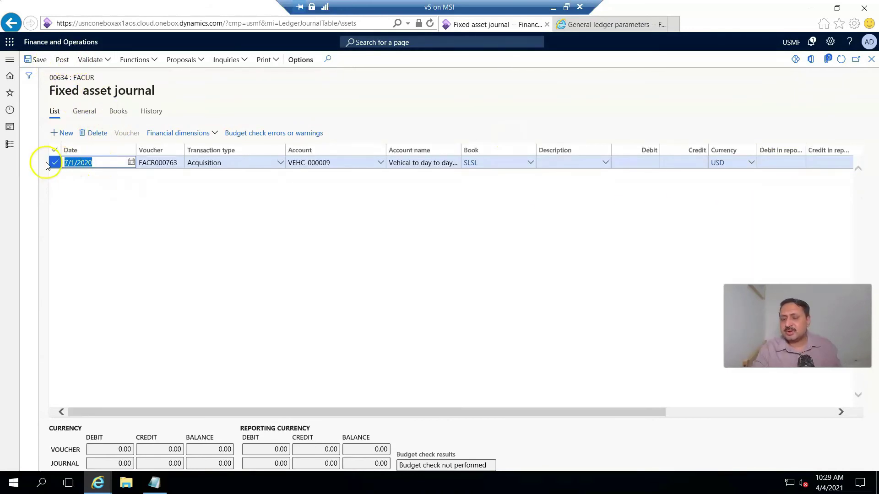
key(BackSpace)
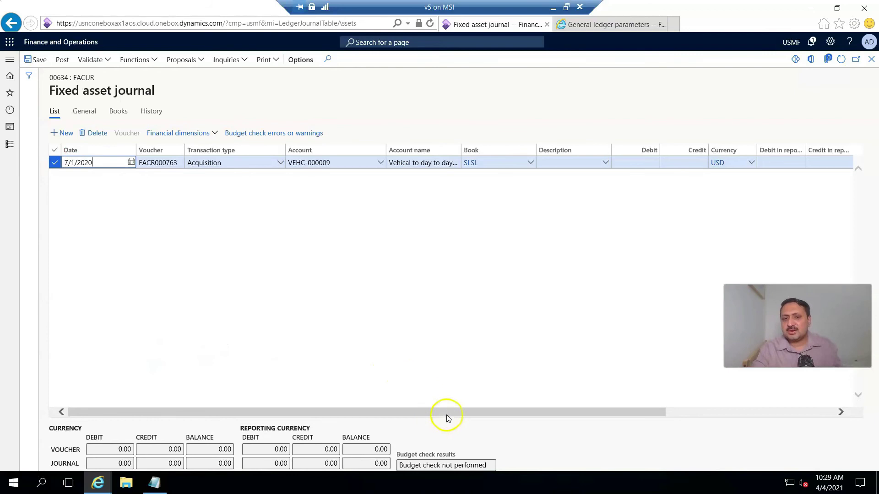
Enter a 65,000.00 debit on the VEHC-000009 acquisition line and post the journal.
drag(448, 419, 580, 414)
click(408, 164)
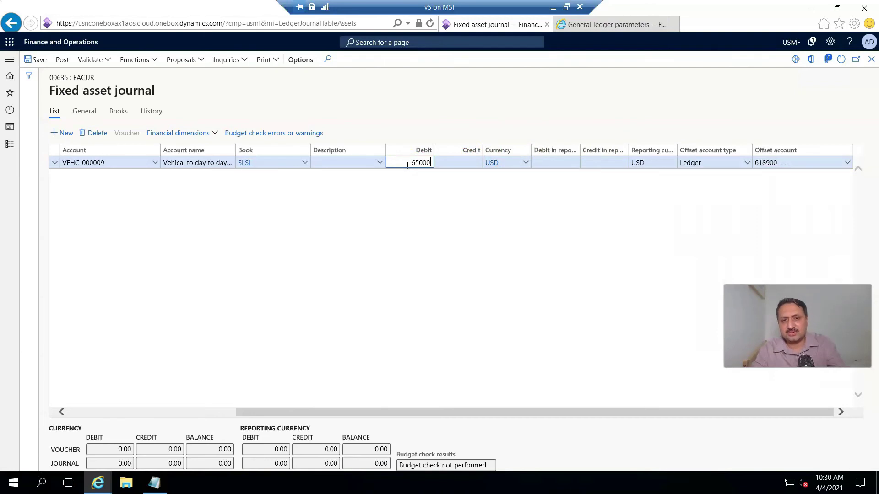
click(62, 60)
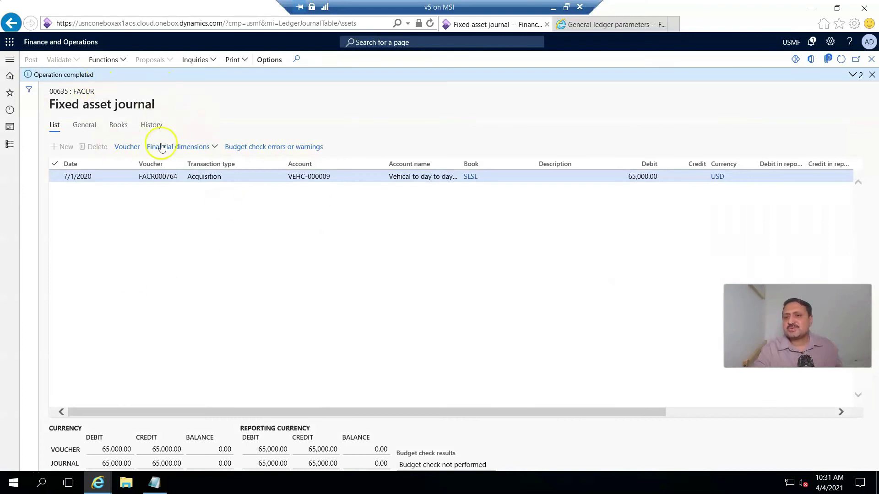
Review voucher FACR000764's transactions: 65,000.00 to 180100 Tangible Fixed Assets against 618900.
click(126, 150)
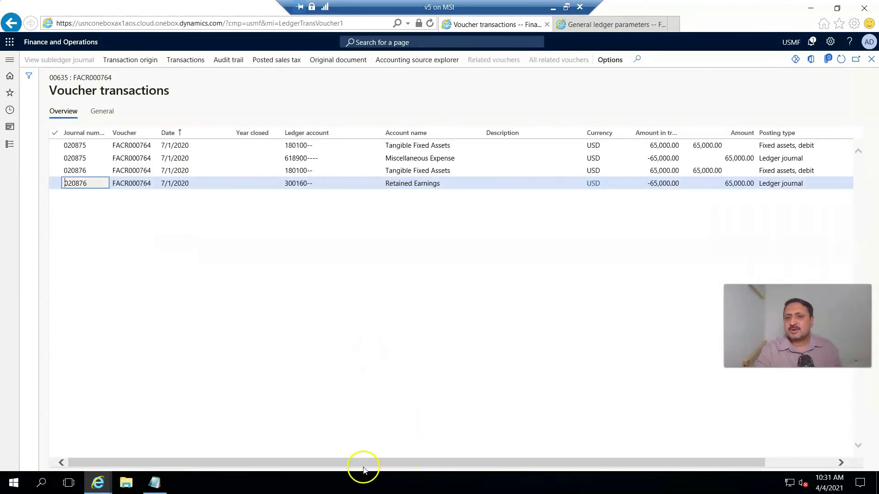
drag(281, 466, 355, 471)
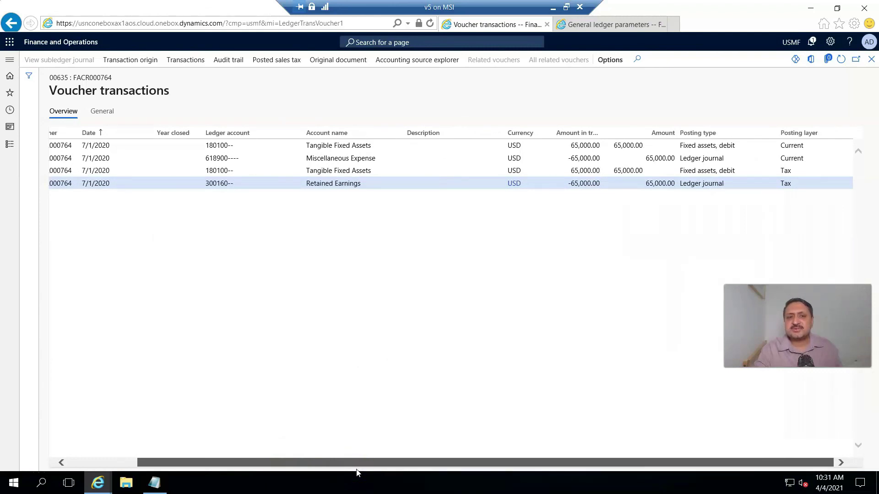
drag(357, 471, 206, 461)
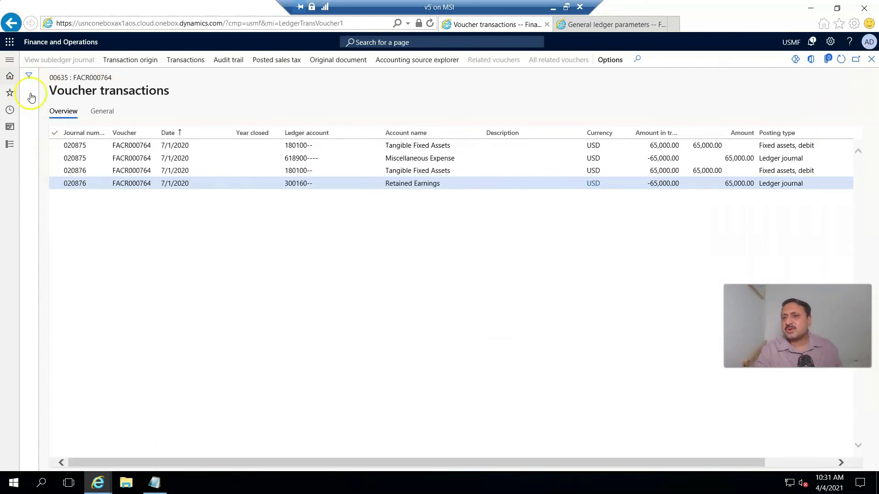
Return to the journal, then open fixed asset VEHC-000009 from Fixed assets > Fixed assets.
key(alt+Left)
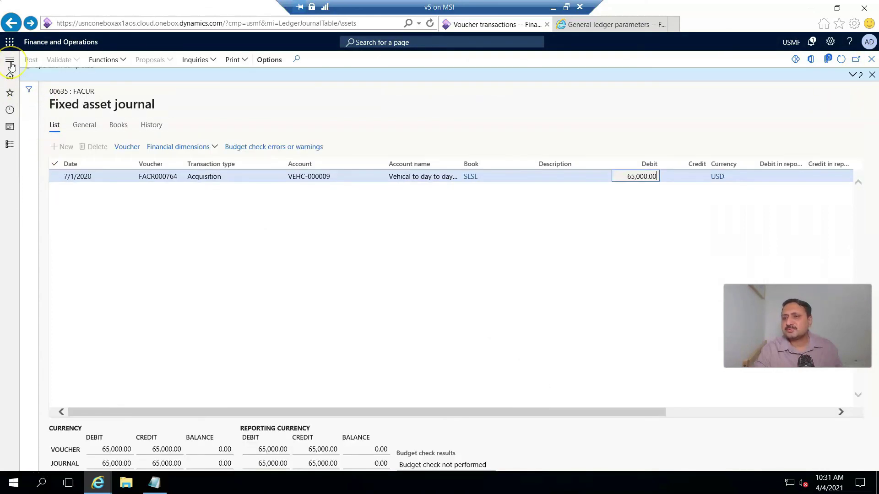
click(10, 61)
click(159, 147)
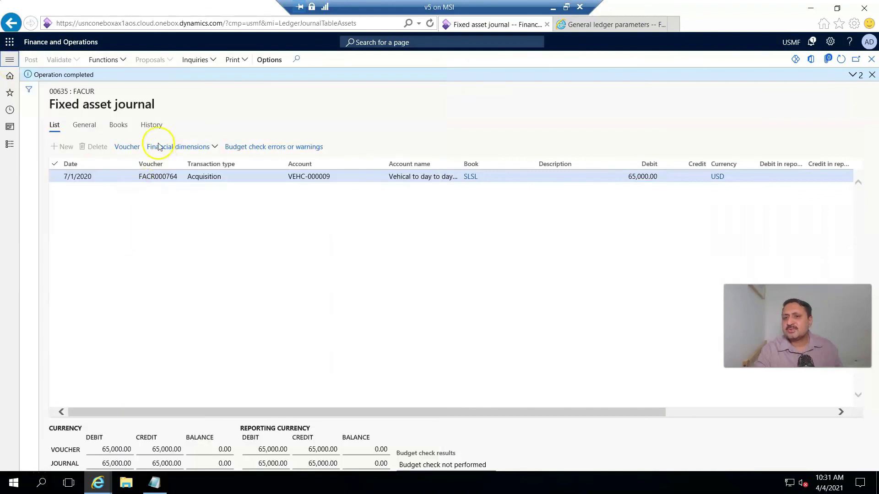
click(9, 62)
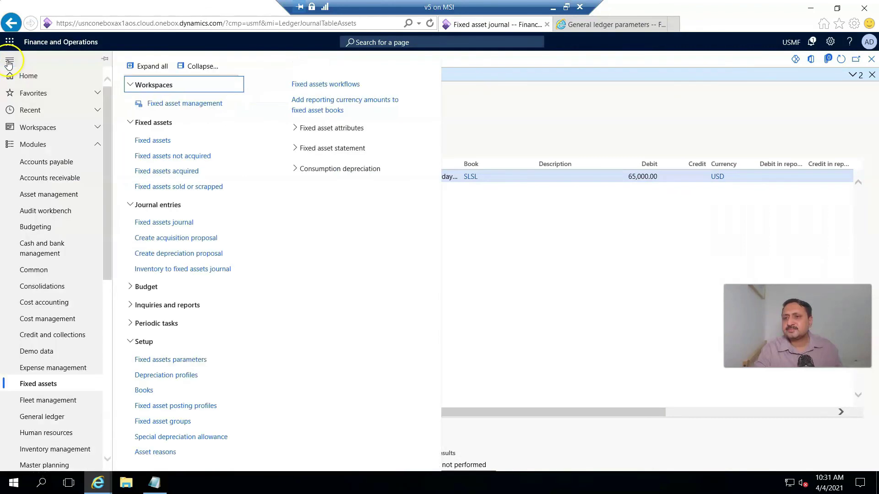
click(159, 146)
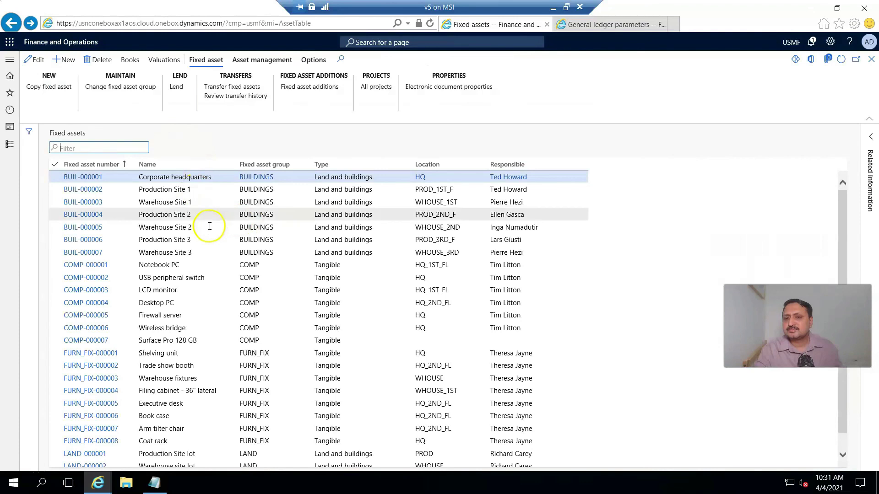
Show VEHC-000009's valuations: 65,000.00 acquisition and net book value in FED, SLSL and STATE.
click(163, 61)
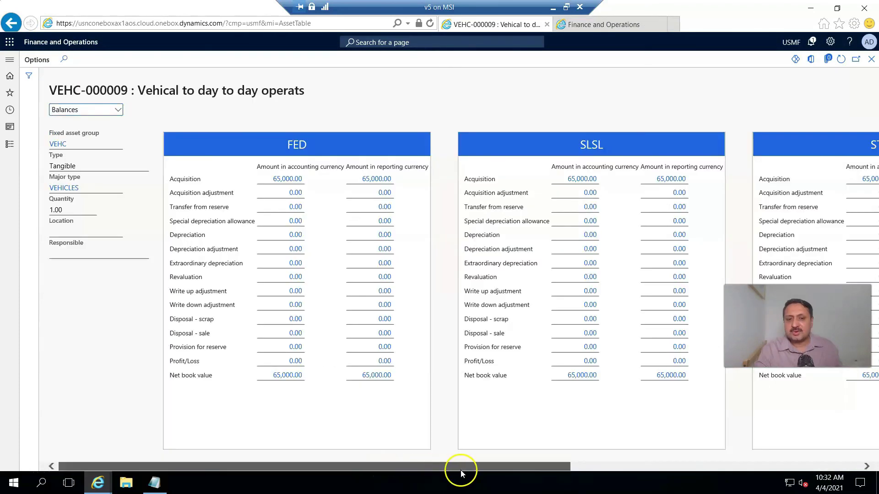
drag(486, 472, 488, 471)
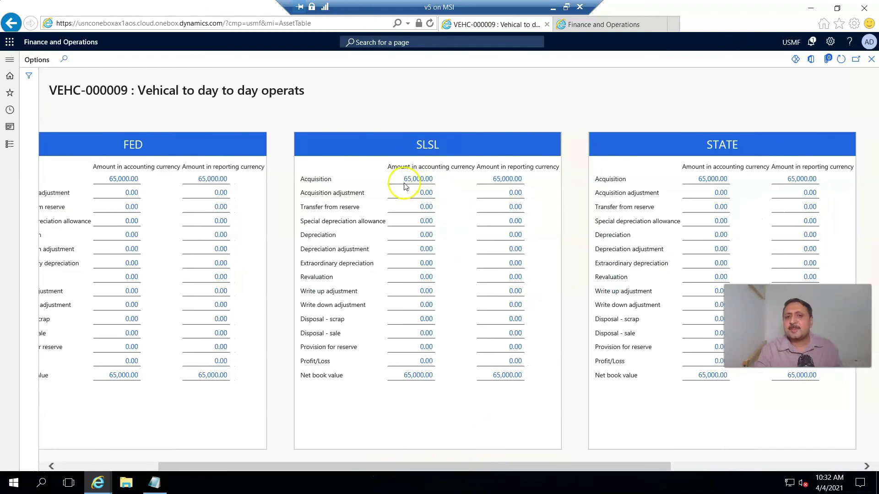